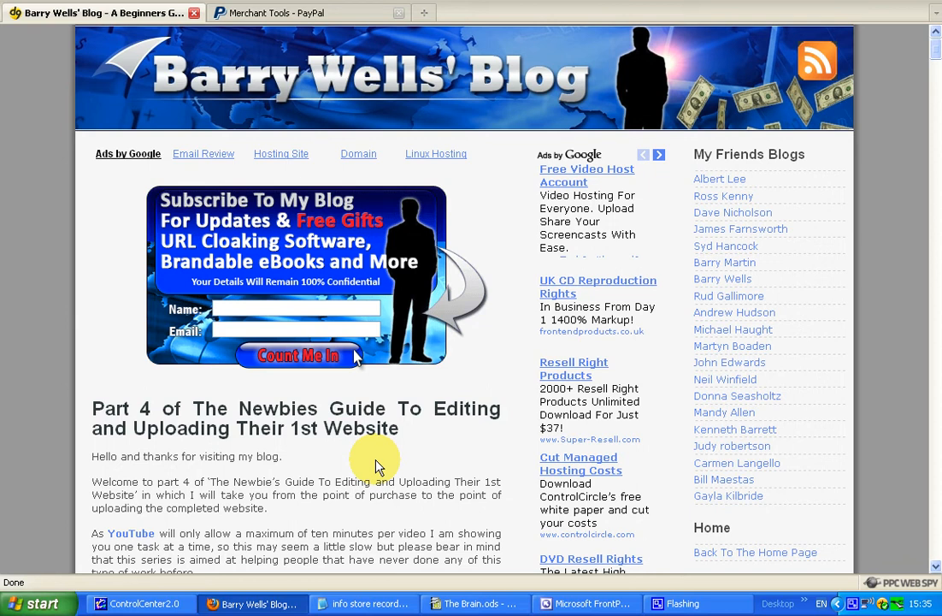
Step: Look over the titles, thank-you pages and prices in the info store record note and The Brain.ods spreadsheet
click(367, 604)
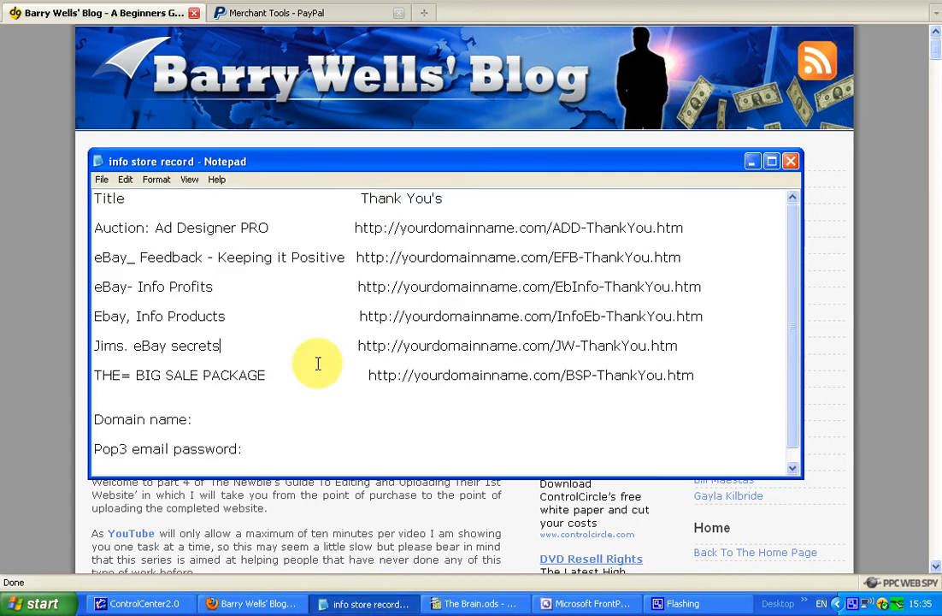
click(752, 162)
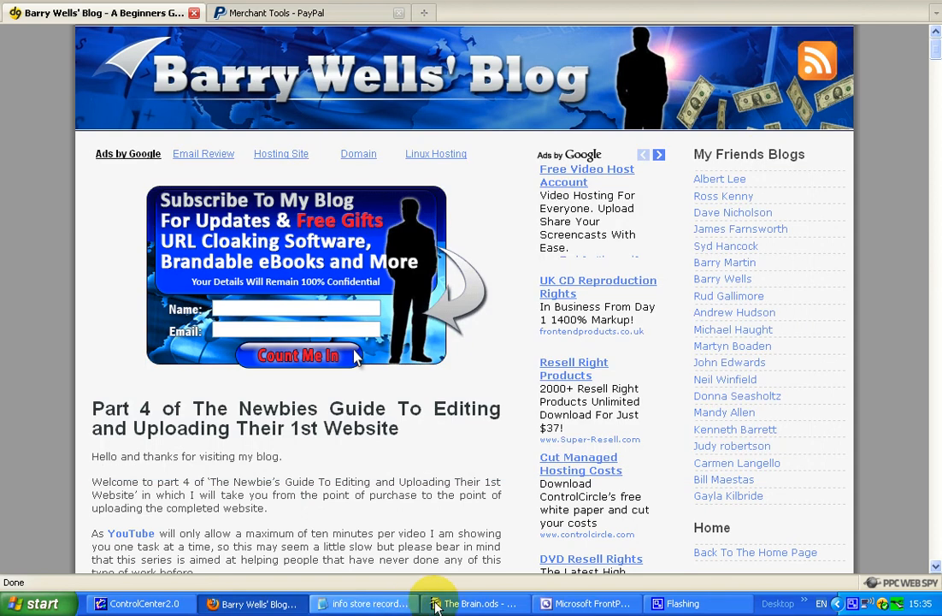
click(474, 604)
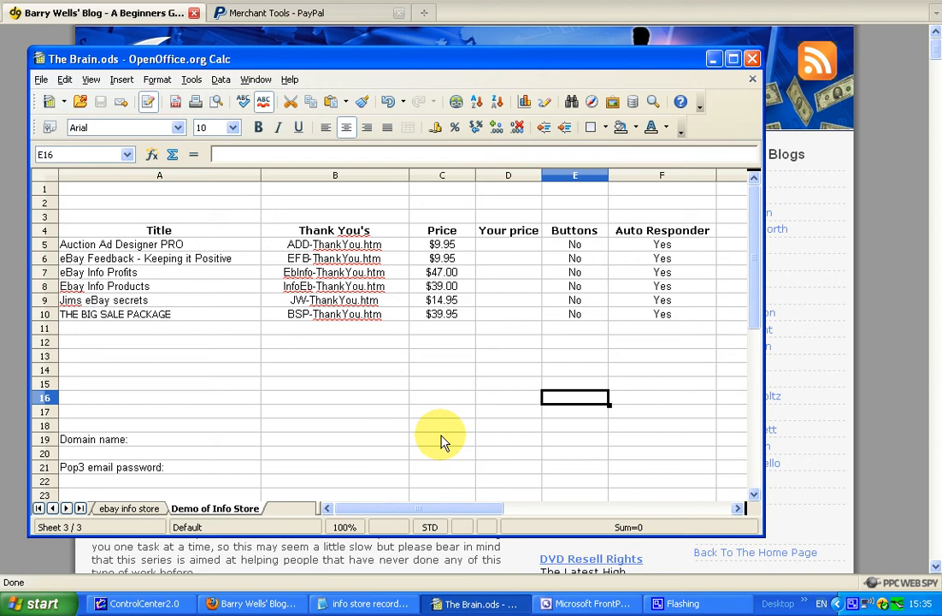
click(713, 60)
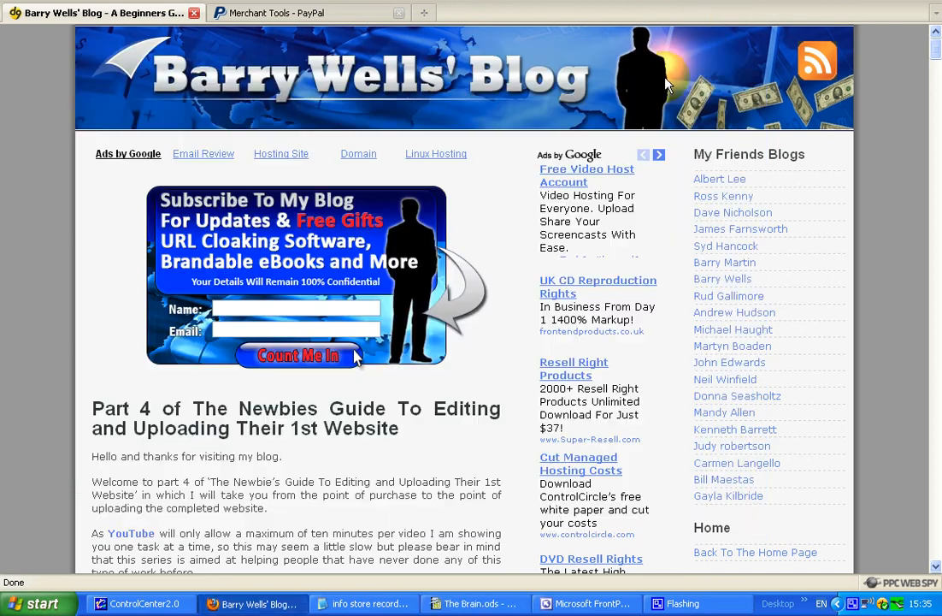
Step: Switch to FrontPage and replace the XXX payment processor placeholder on the order page with PayPal in dark blue
click(549, 604)
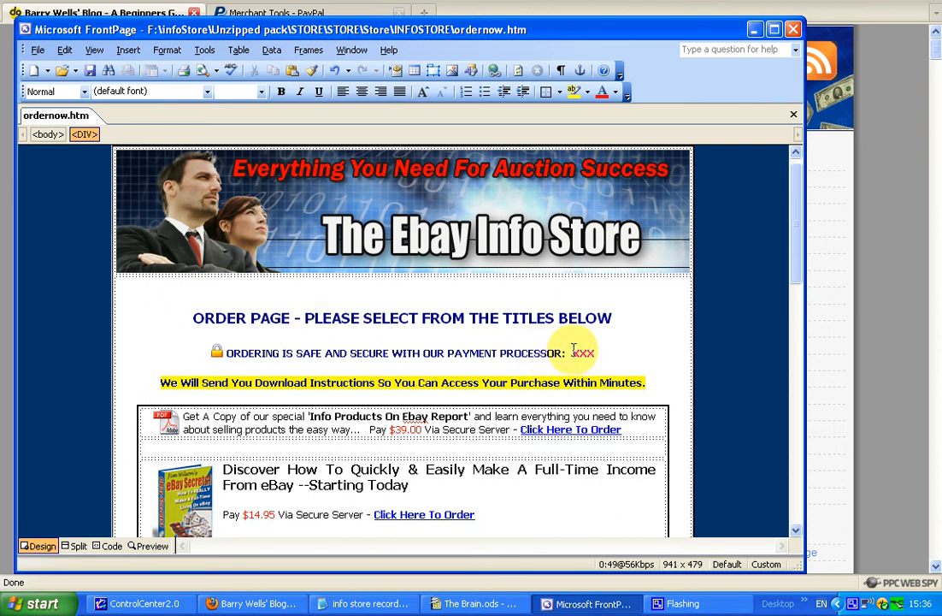
drag(572, 351, 595, 352)
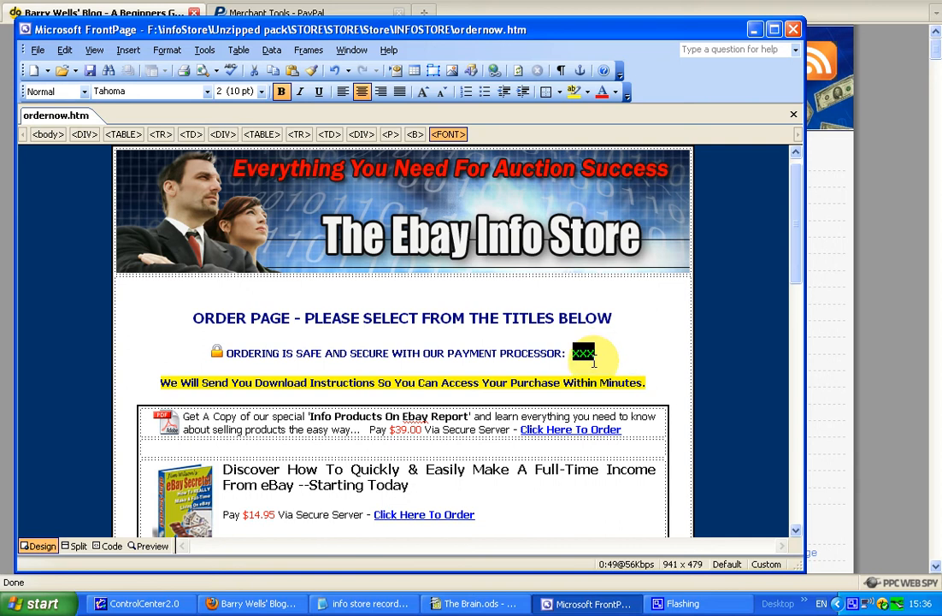
click(593, 360)
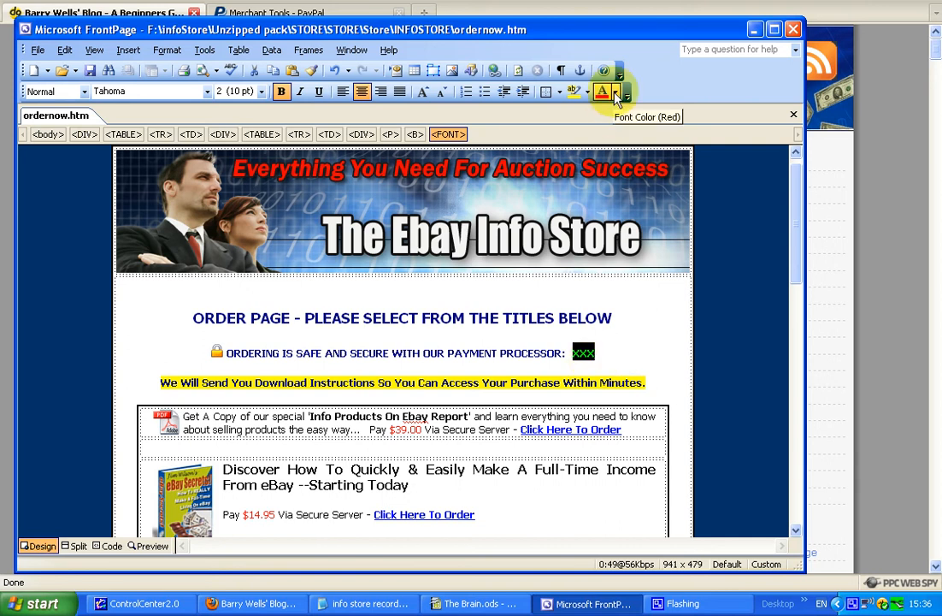
click(616, 94)
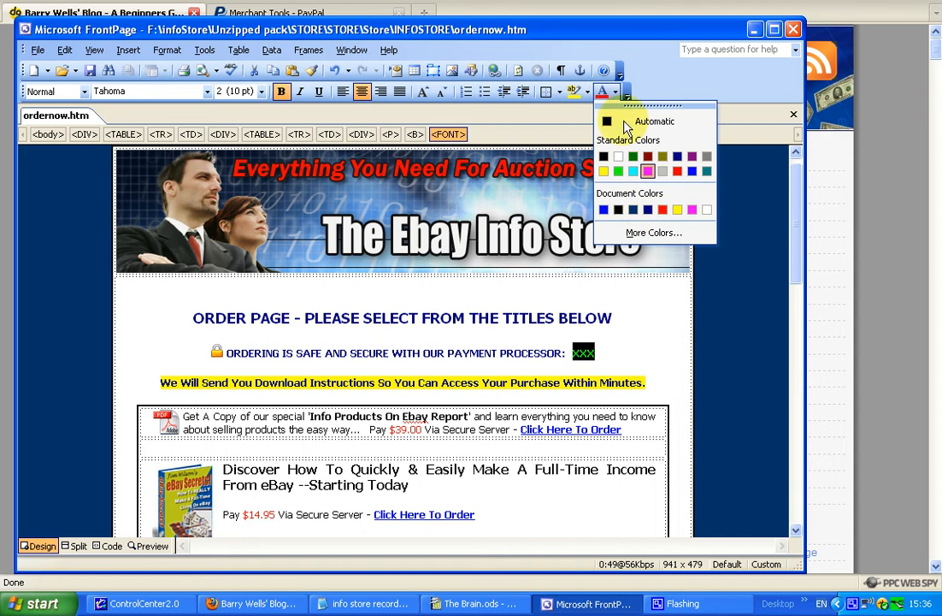
click(677, 209)
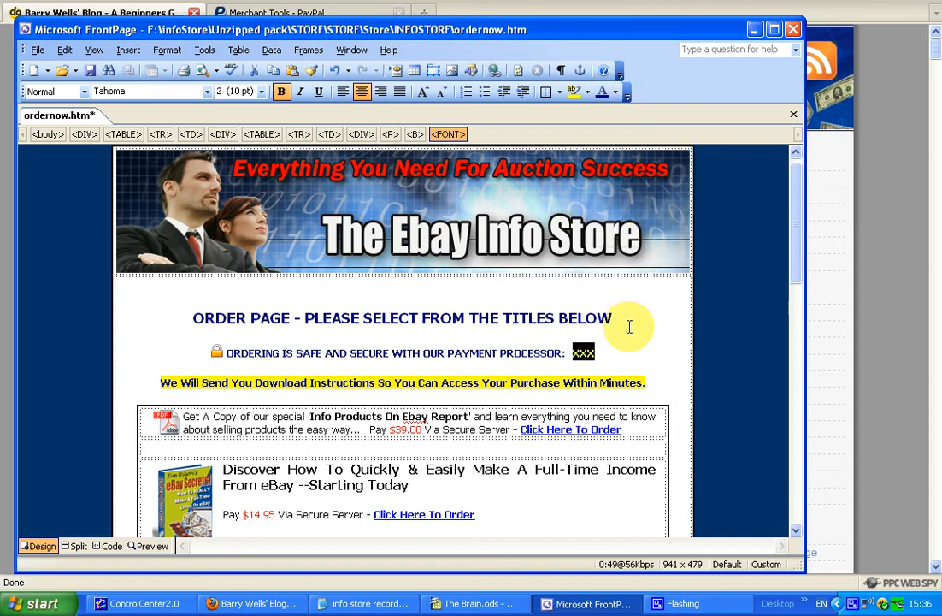
text(Pay)
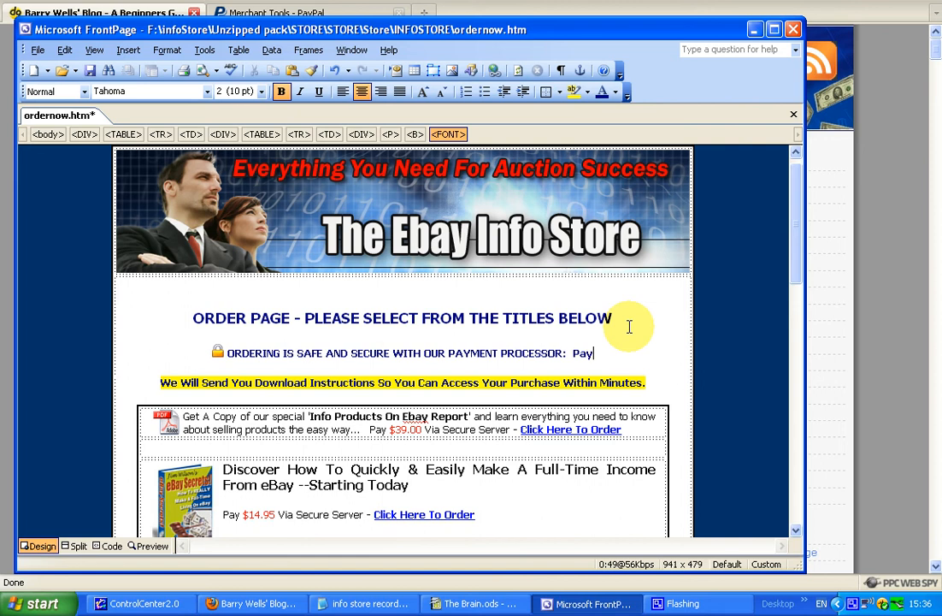
text(Pal)
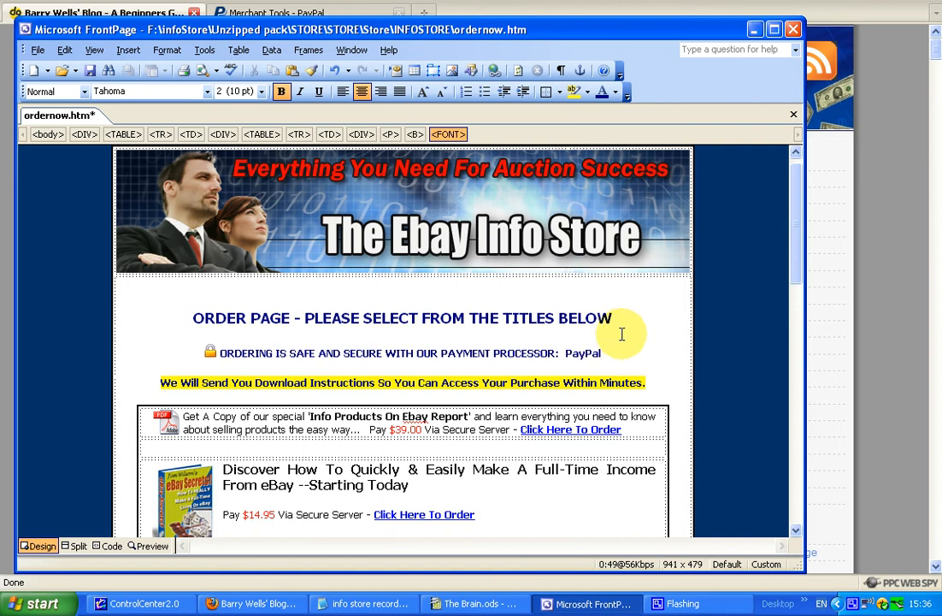
Step: Check the Price and Your price columns in The Brain.ods spreadsheet against the order page, returning to FrontPage
scroll(621, 334, down, 1)
scroll(621, 334, down, 1)
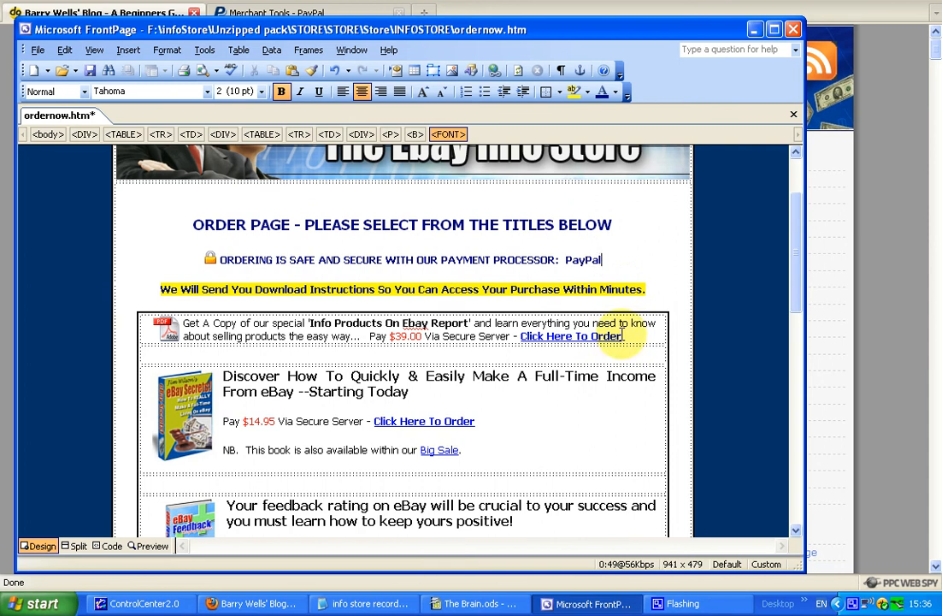
click(458, 604)
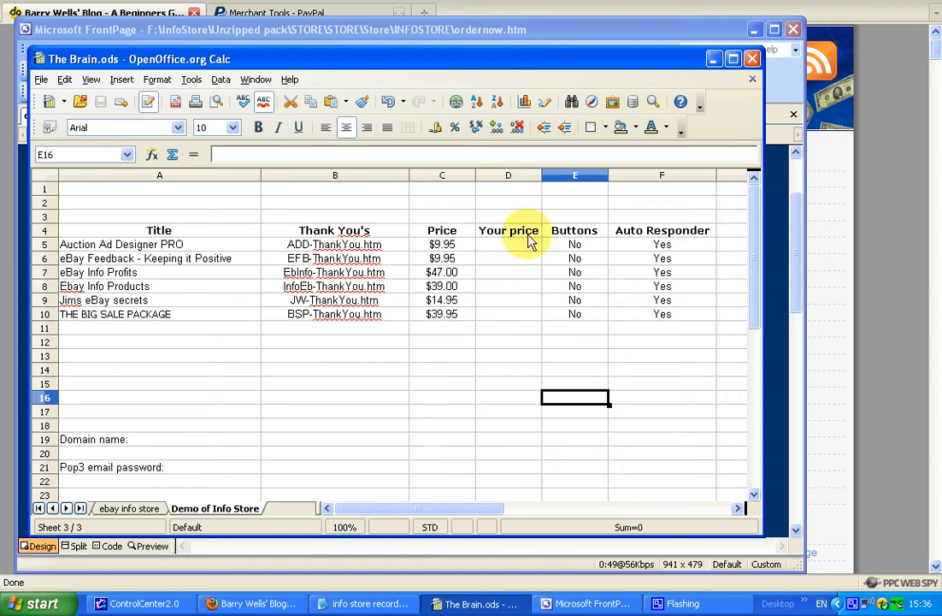
click(713, 60)
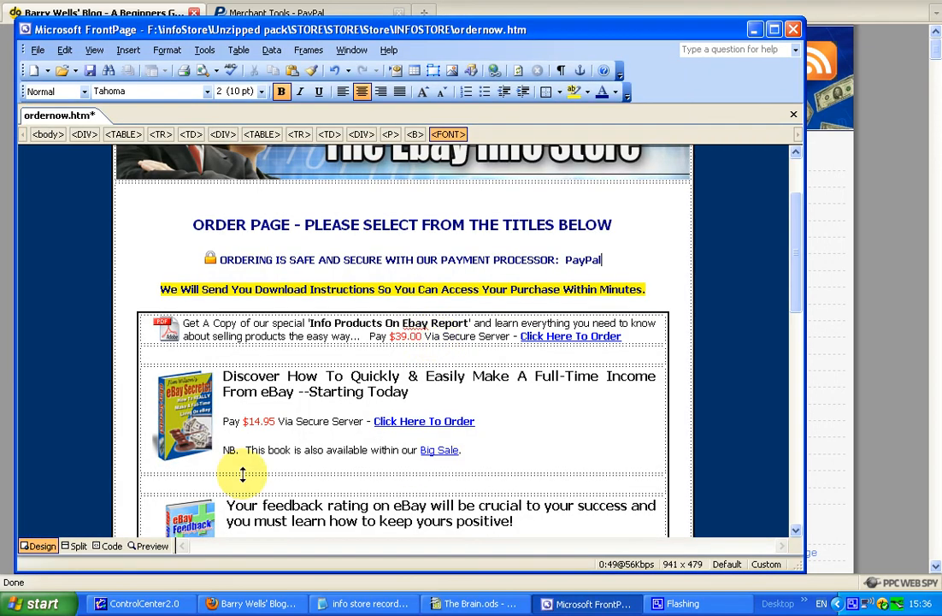
Step: Apply the Strikethrough effect to the $14.95 price of the eBay Secrets book
click(274, 421)
shift+click(247, 421)
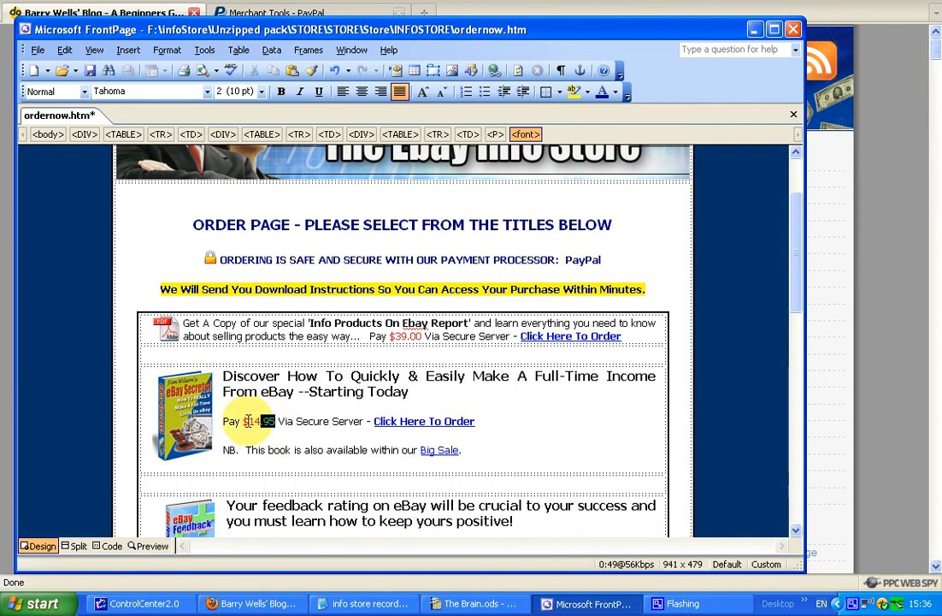
shift+click(243, 421)
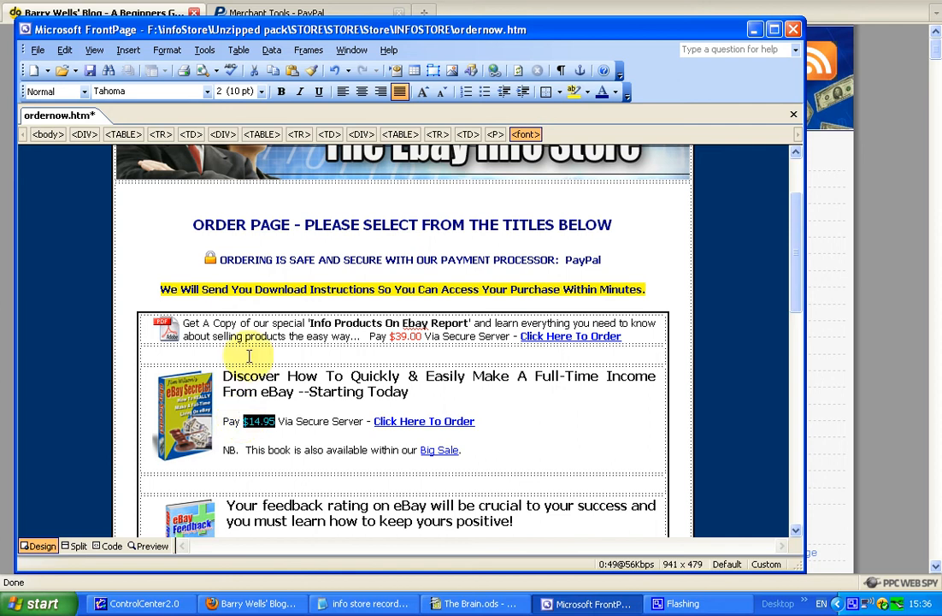
click(166, 50)
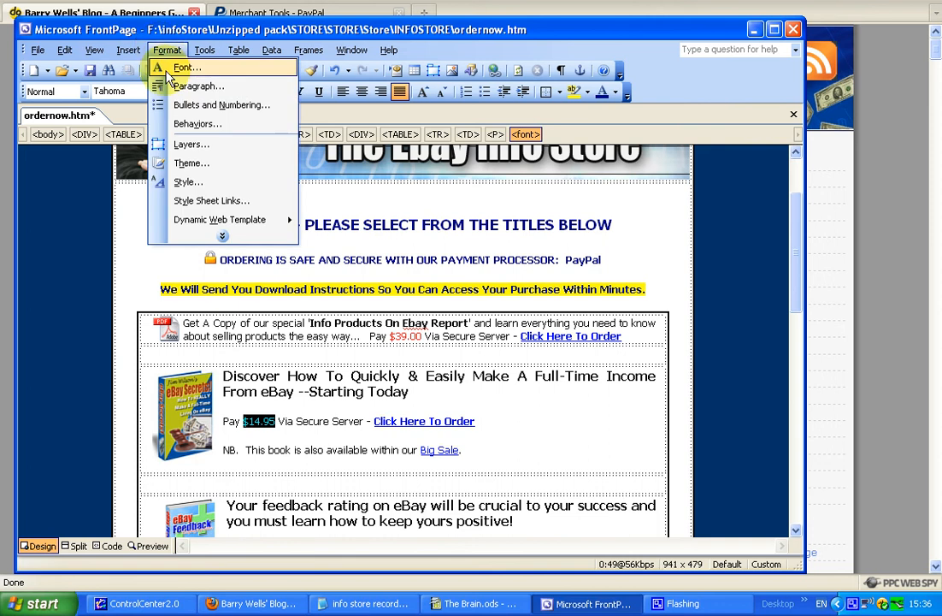
click(168, 72)
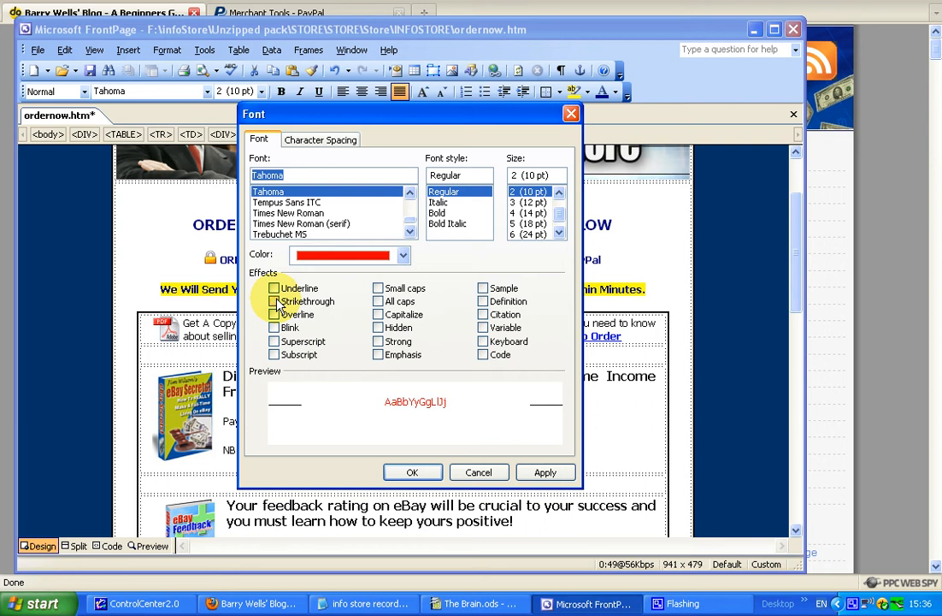
click(275, 302)
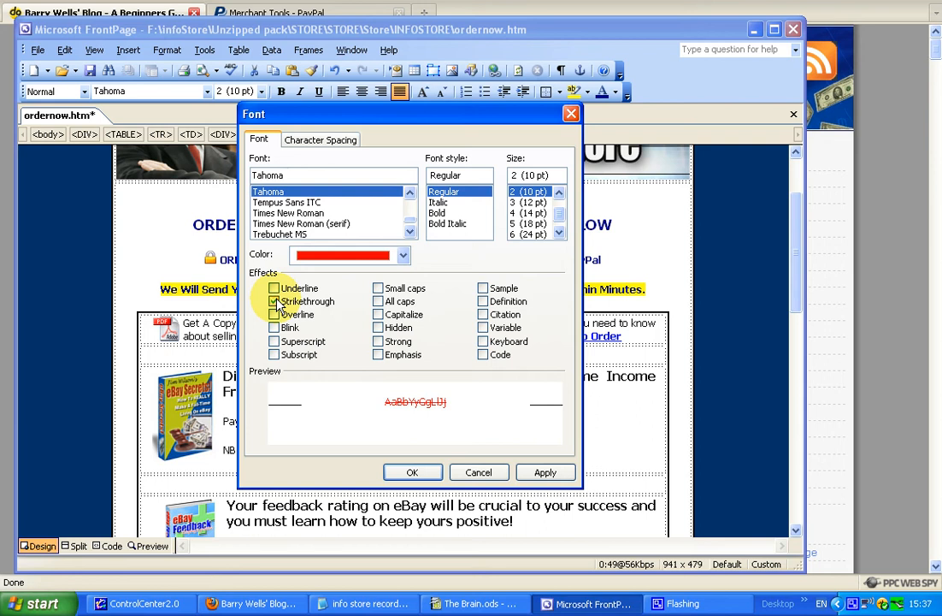
click(537, 477)
click(414, 474)
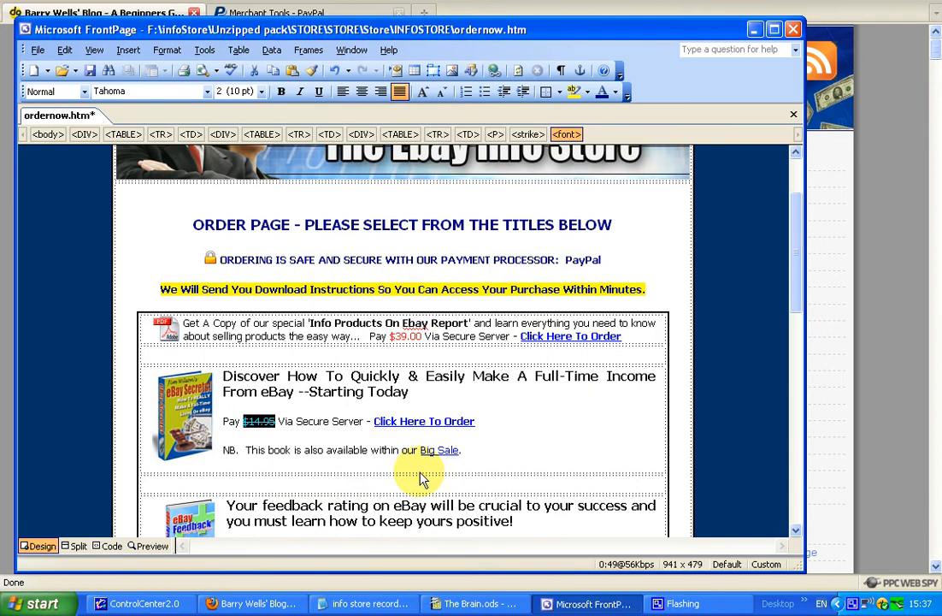
Step: Insert the new price $9.95 after the struck-through price of the eBay Secrets book
click(279, 421)
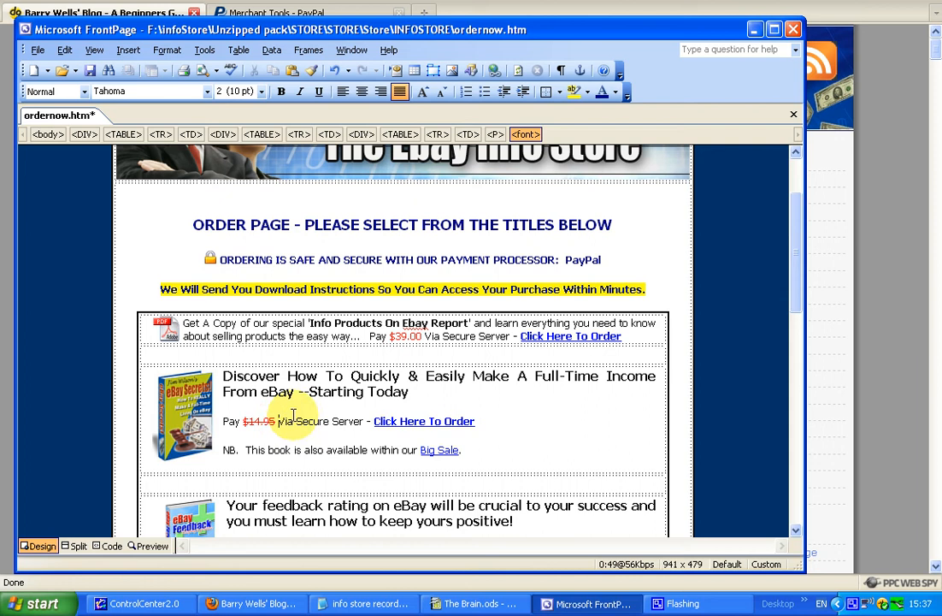
text($9.)
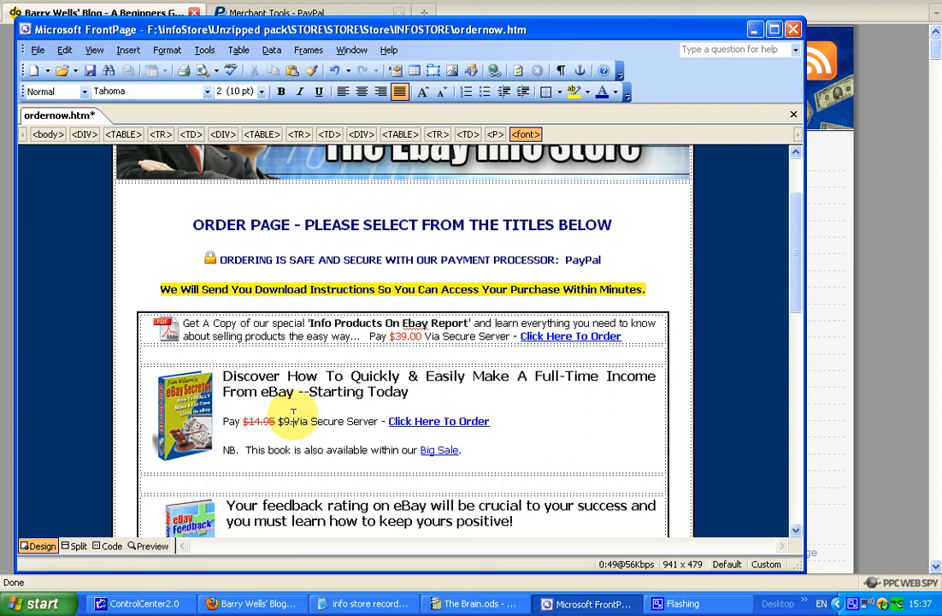
text(95)
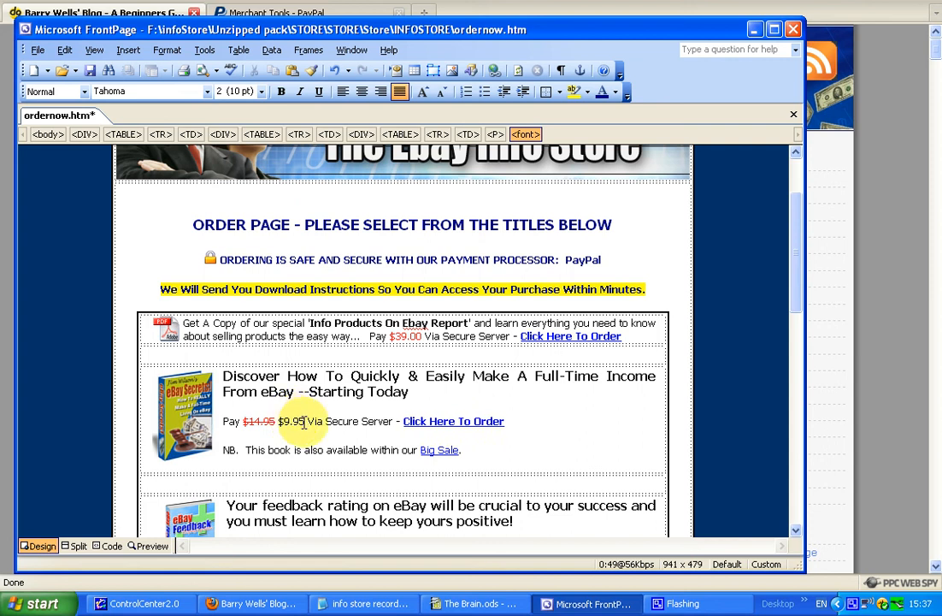
Step: Format the $9.95 price in red and bold
mouse_move(305, 419)
mouse_down()
mouse_move(280, 419)
mouse_move(290, 425)
mouse_up()
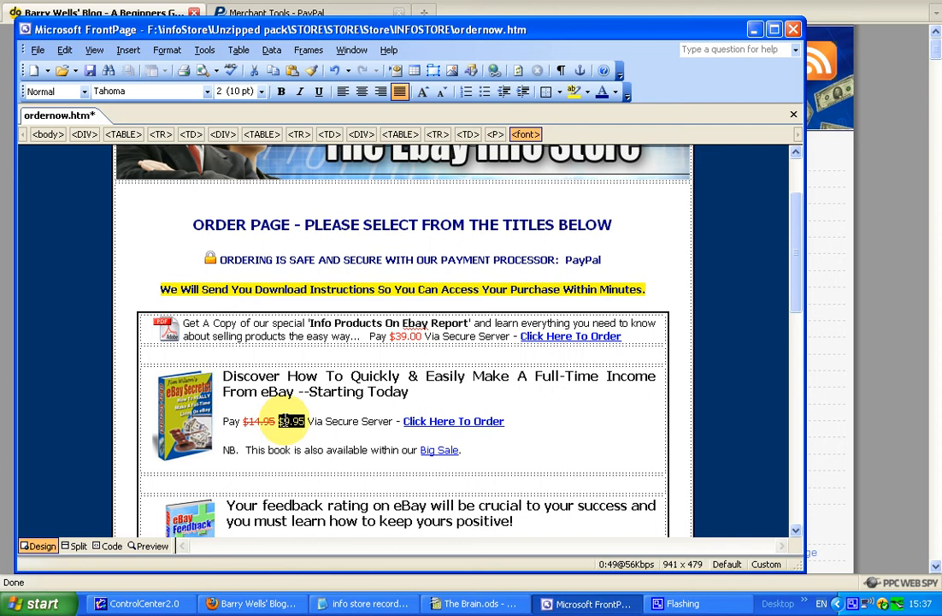
click(617, 95)
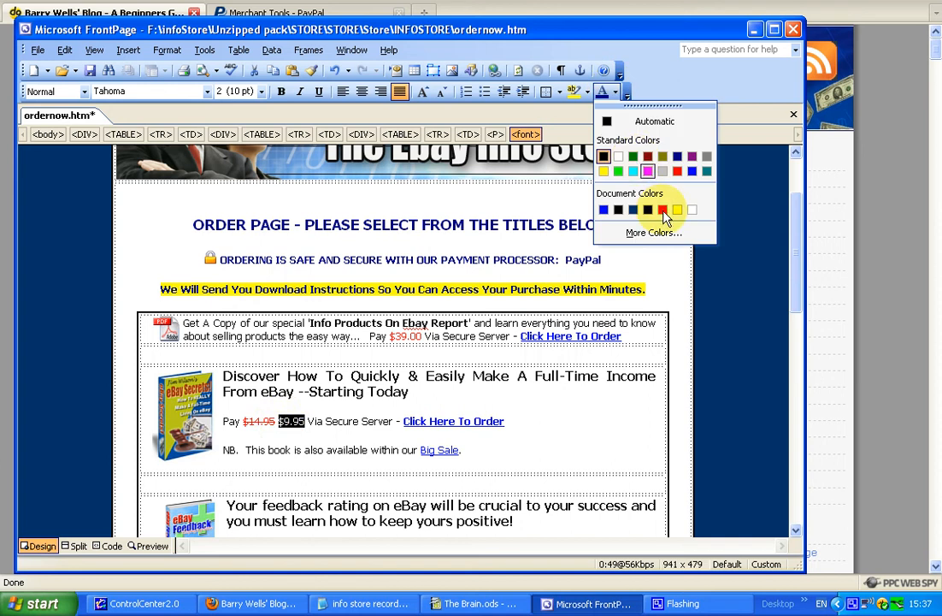
click(663, 210)
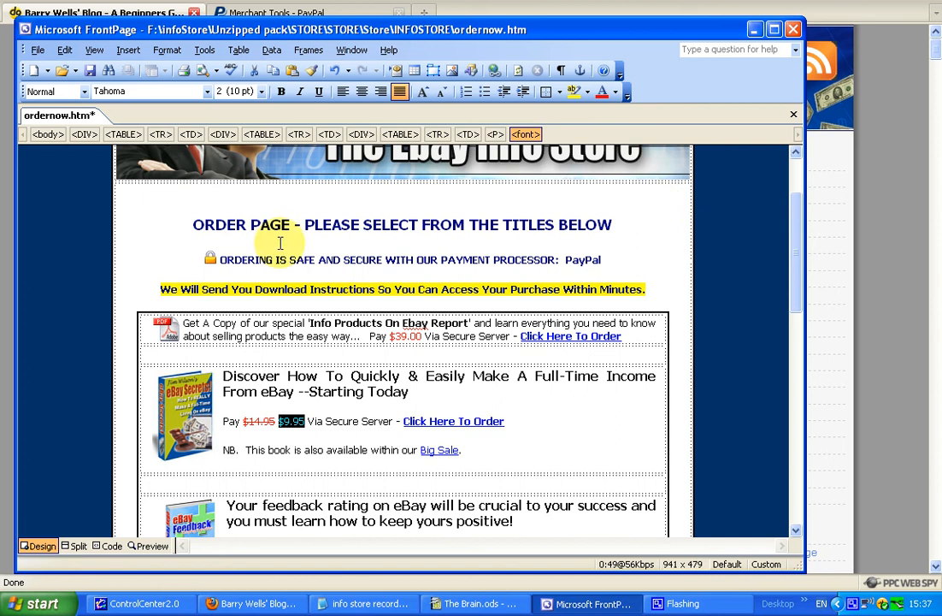
click(280, 92)
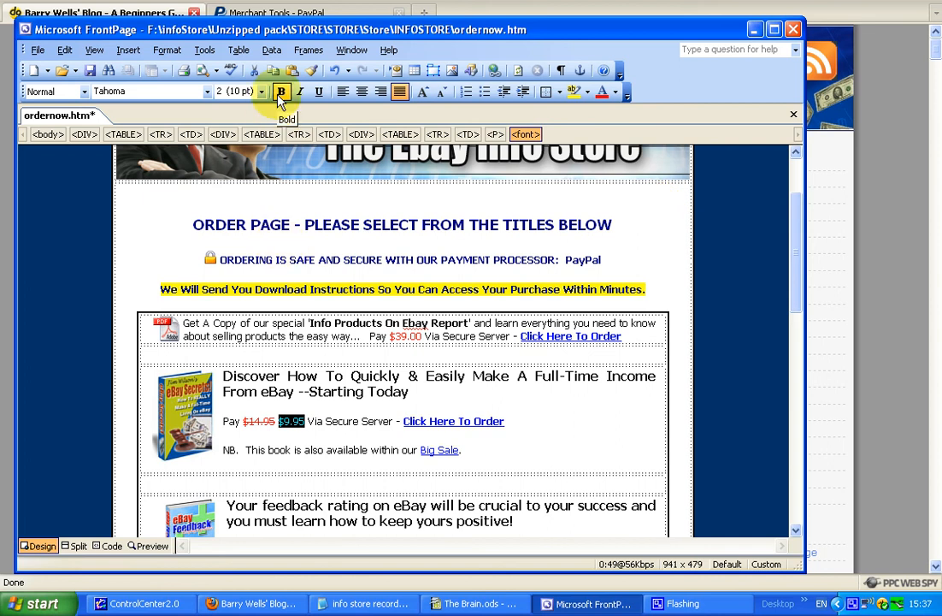
click(403, 422)
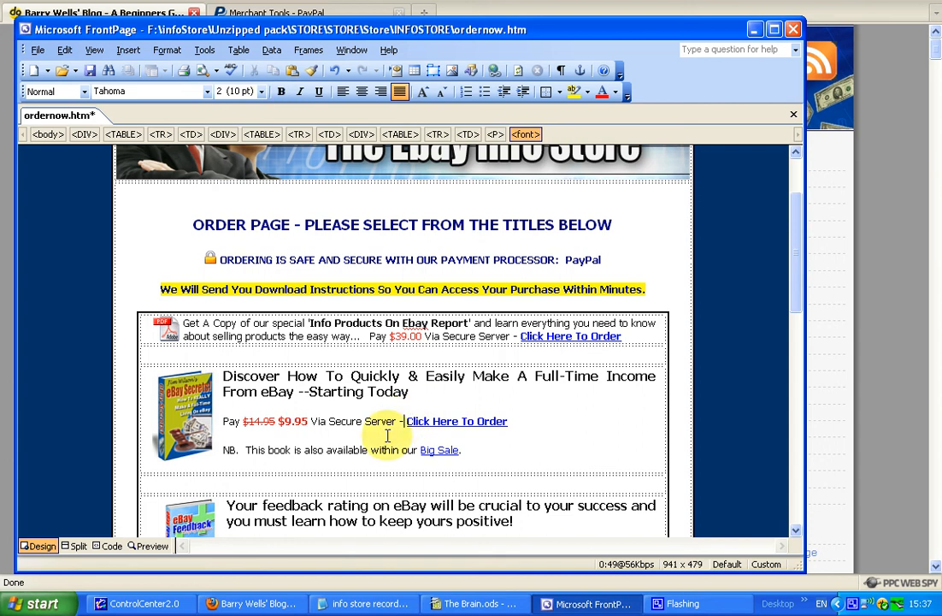
click(308, 423)
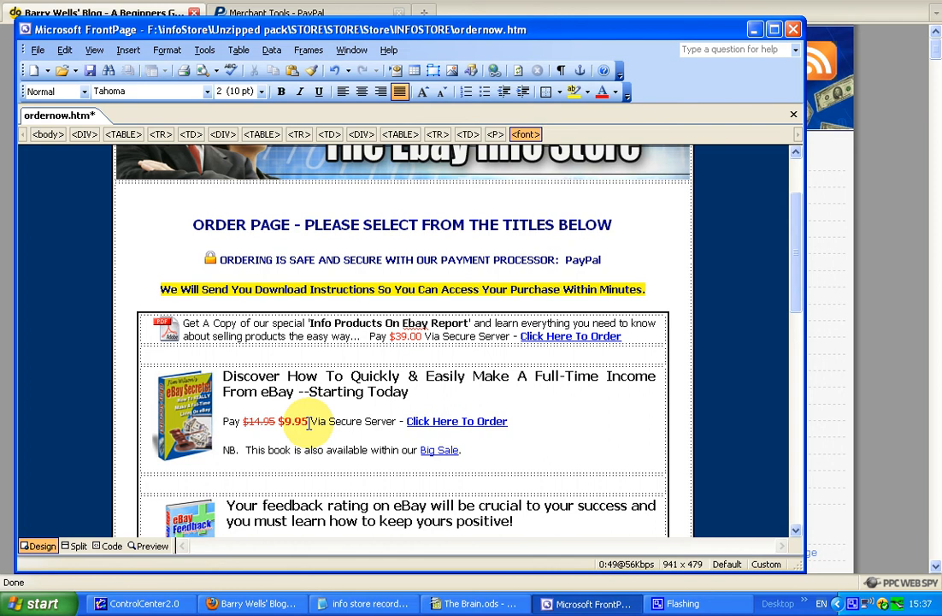
Step: Switch to the PayPal Merchant Tools page in the browser and start creating a Buy Now button
click(235, 17)
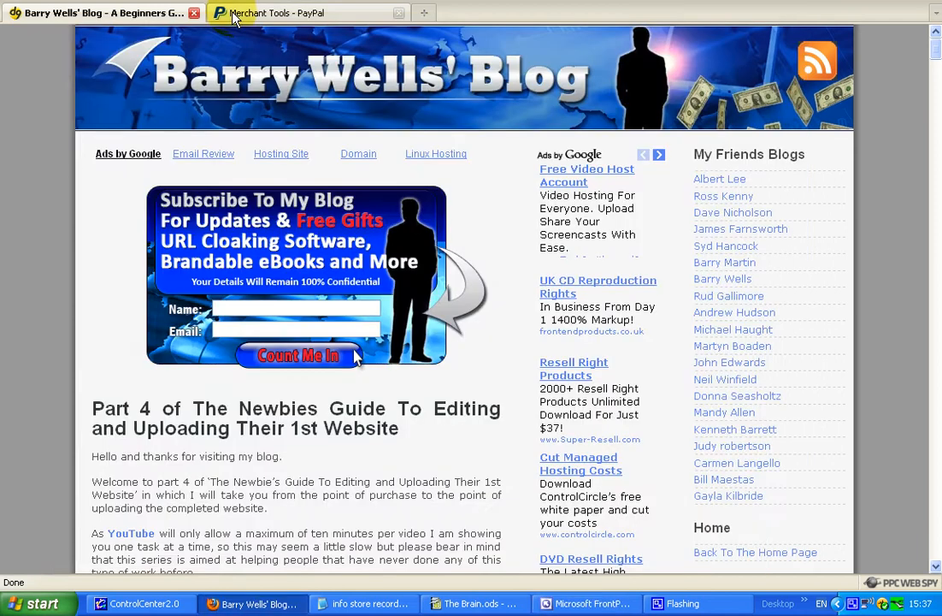
click(236, 15)
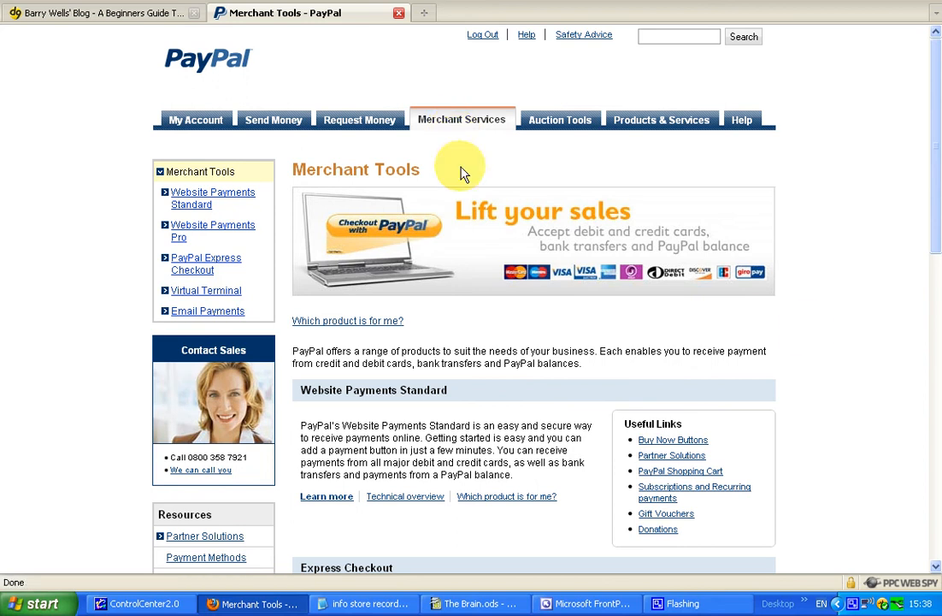
click(674, 441)
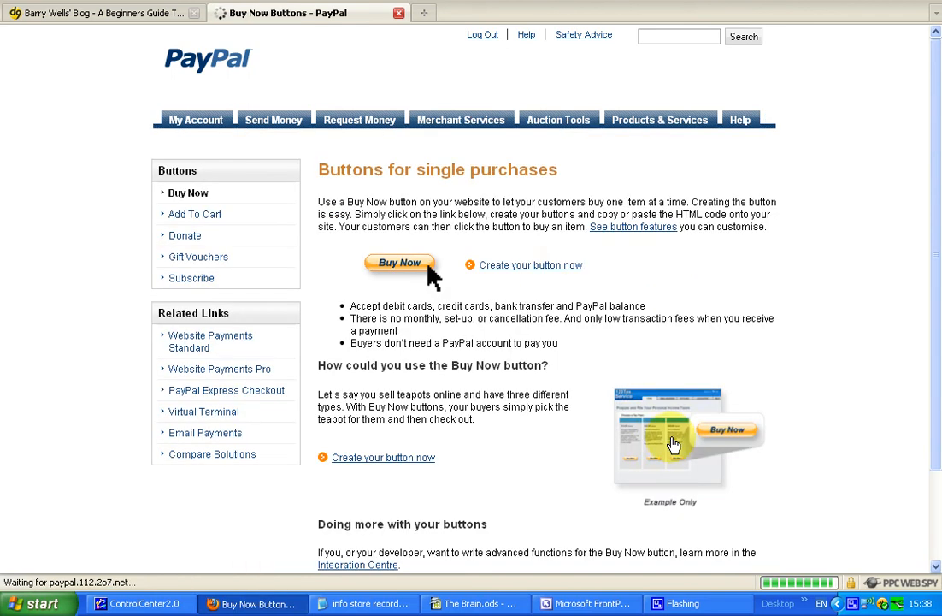
click(546, 271)
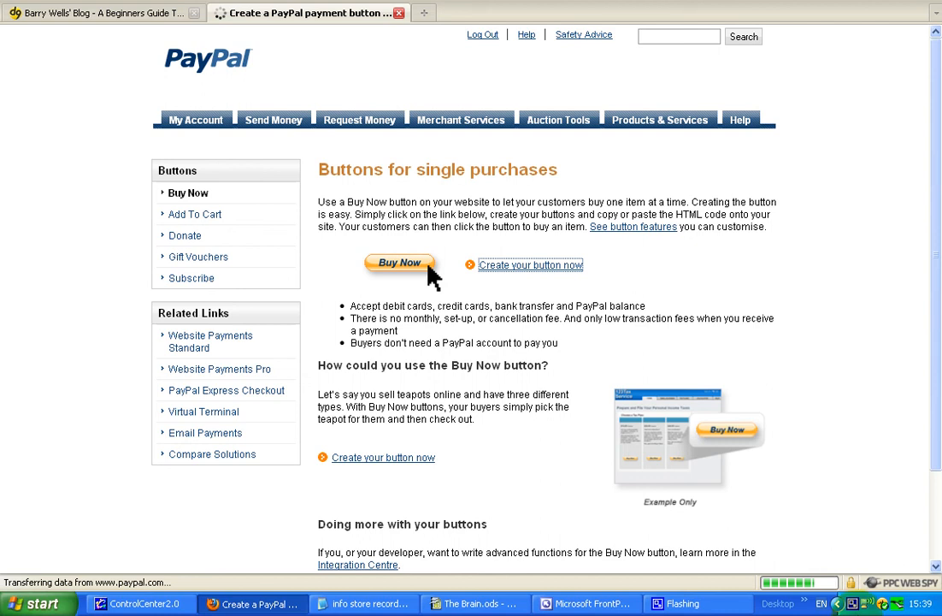
right_click(852, 603)
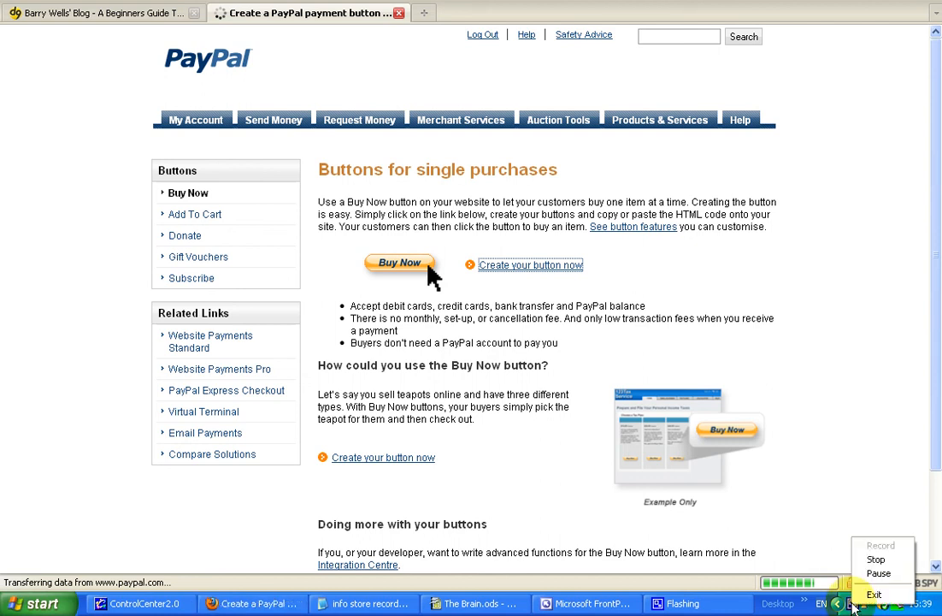
click(862, 579)
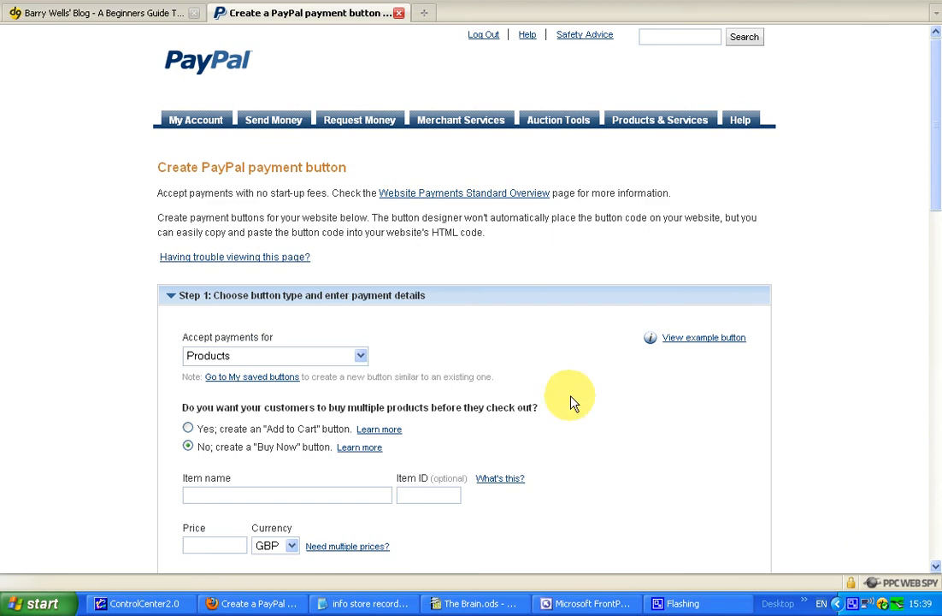
Step: Switch to the info store record in Notepad and copy the product title "Jims. eBay secrets"
scroll(547, 359, down, 2)
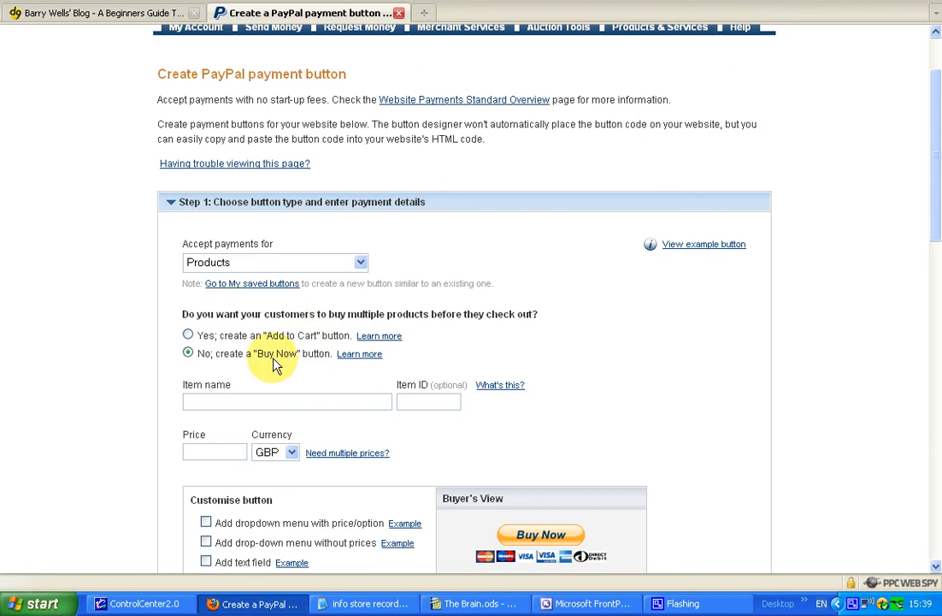
click(203, 402)
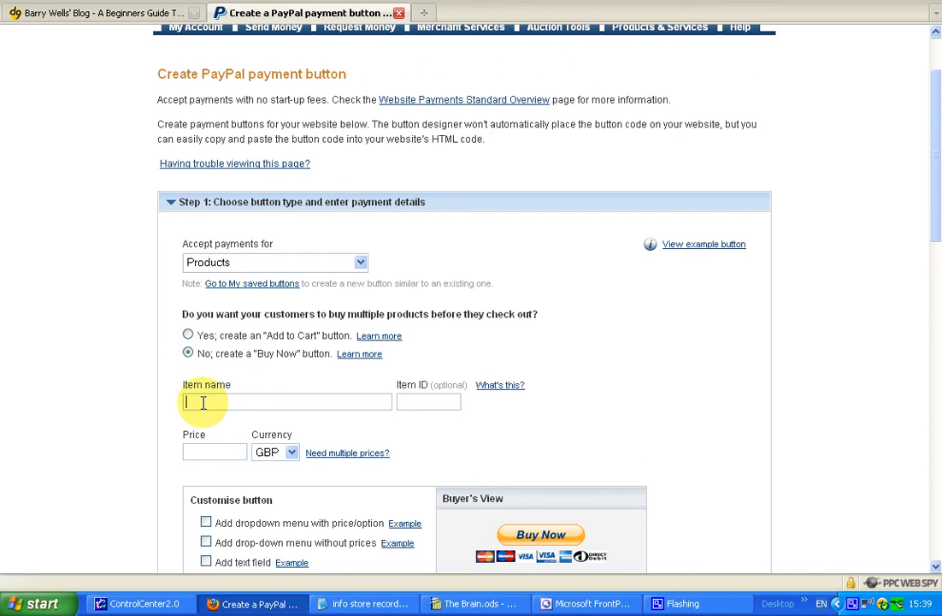
click(359, 607)
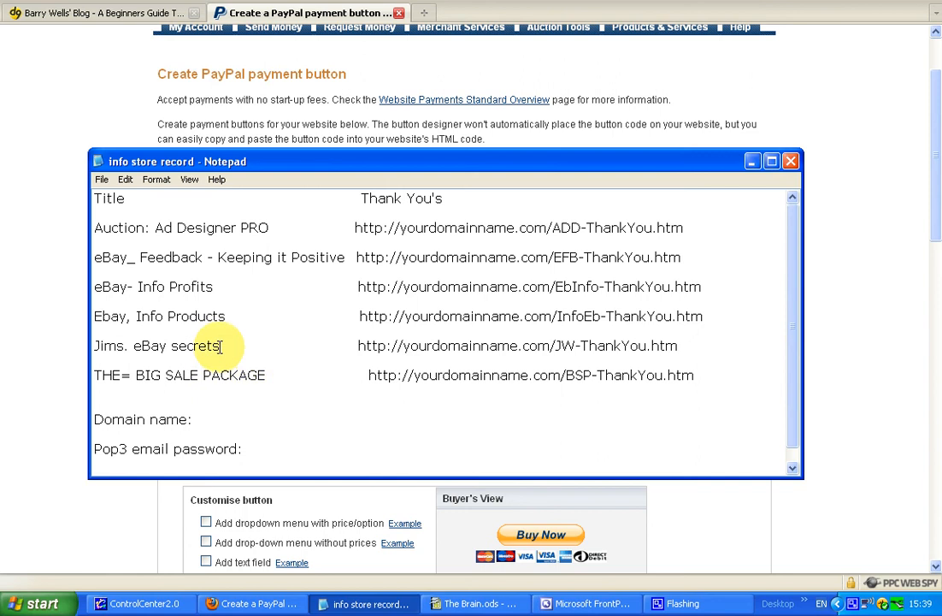
drag(219, 345, 78, 347)
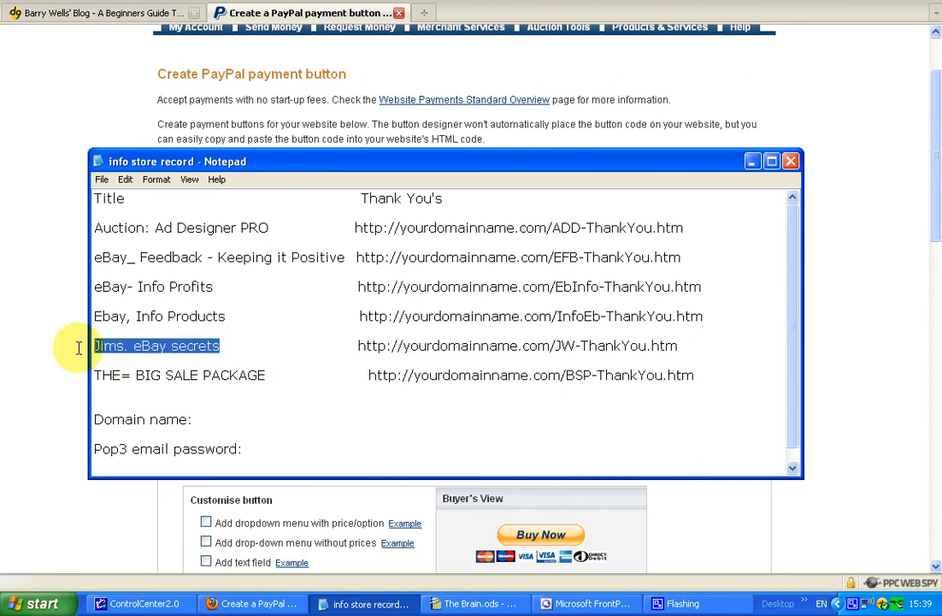
right_click(103, 350)
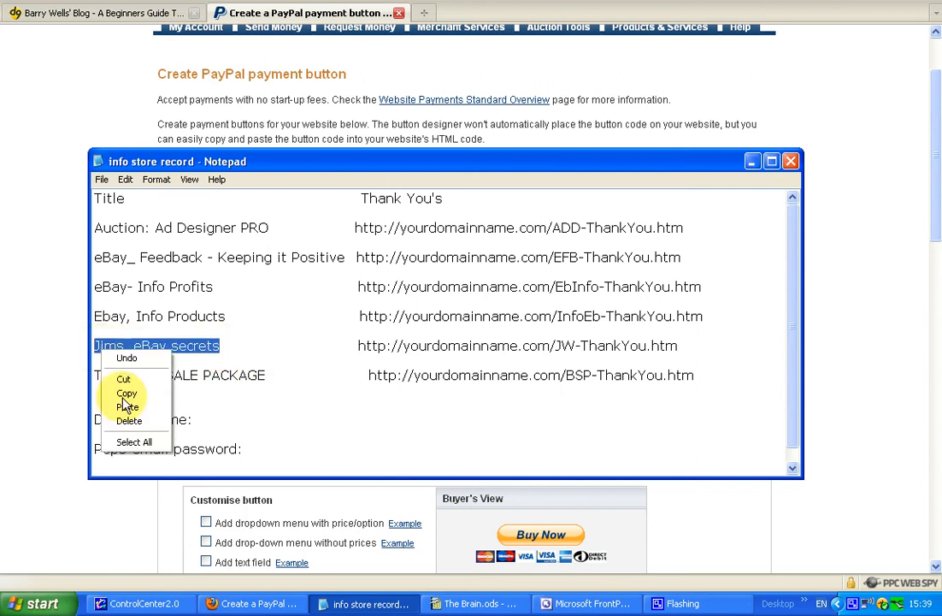
click(127, 394)
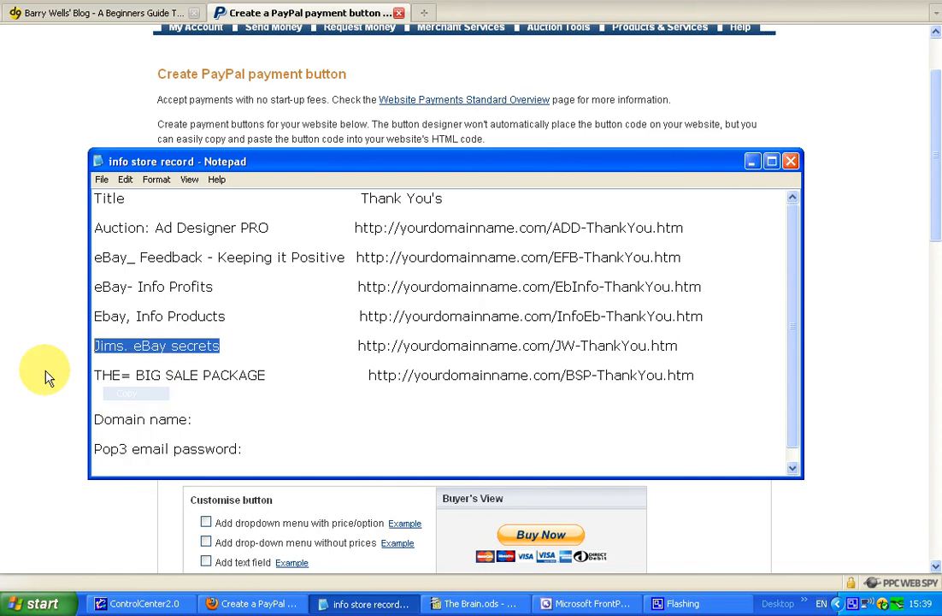
Step: Return to the PayPal button form and paste "Jims. eBay secrets" as the item name
click(51, 375)
click(189, 400)
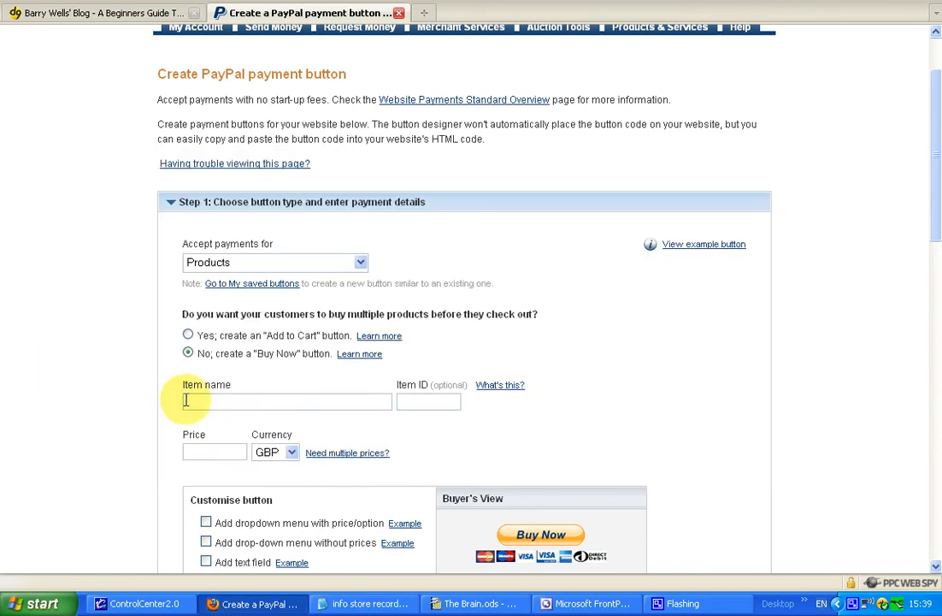
right_click(188, 401)
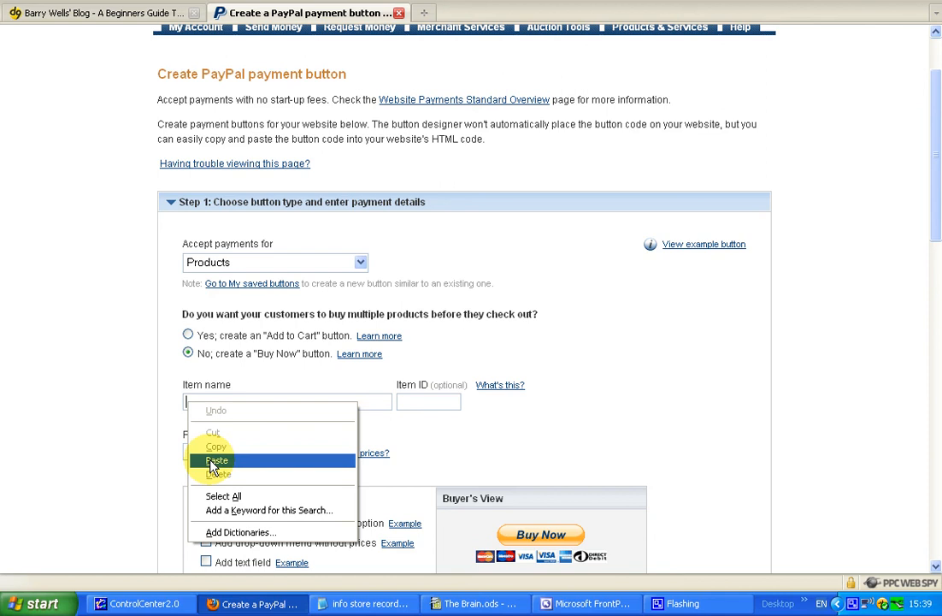
click(216, 460)
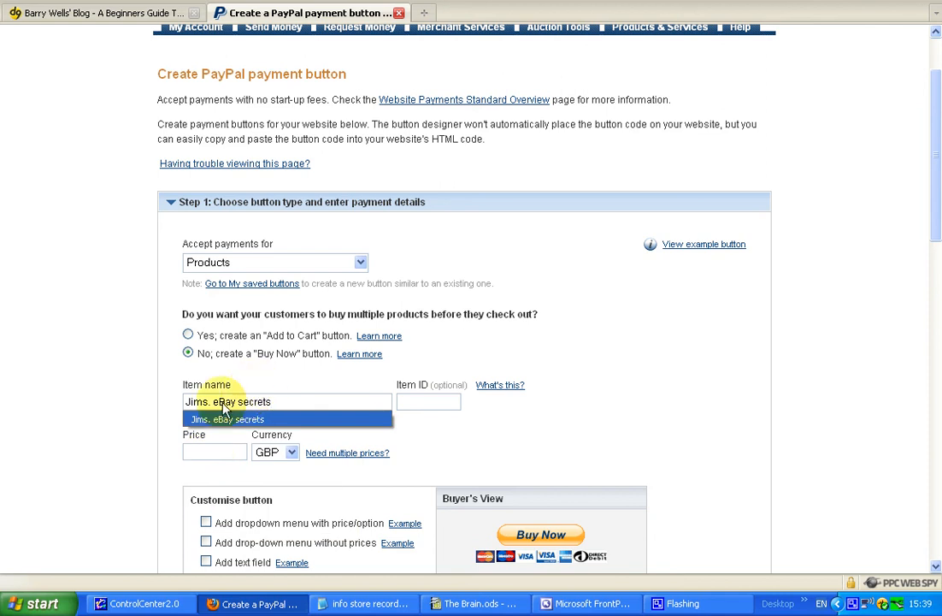
click(164, 399)
Step: Set the item's price to 9.95 and its currency to USD
scroll(241, 357, down, 2)
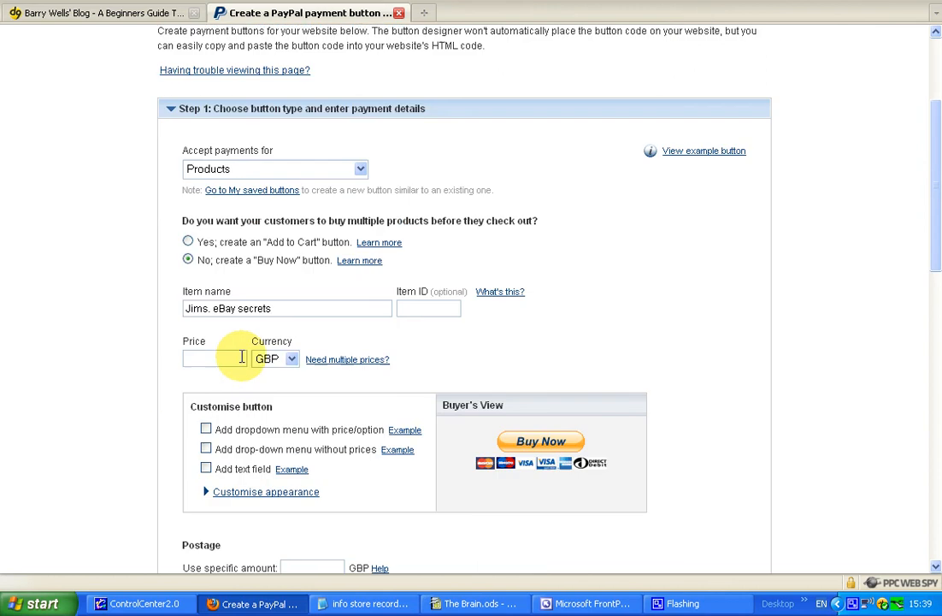
click(231, 360)
text(9)
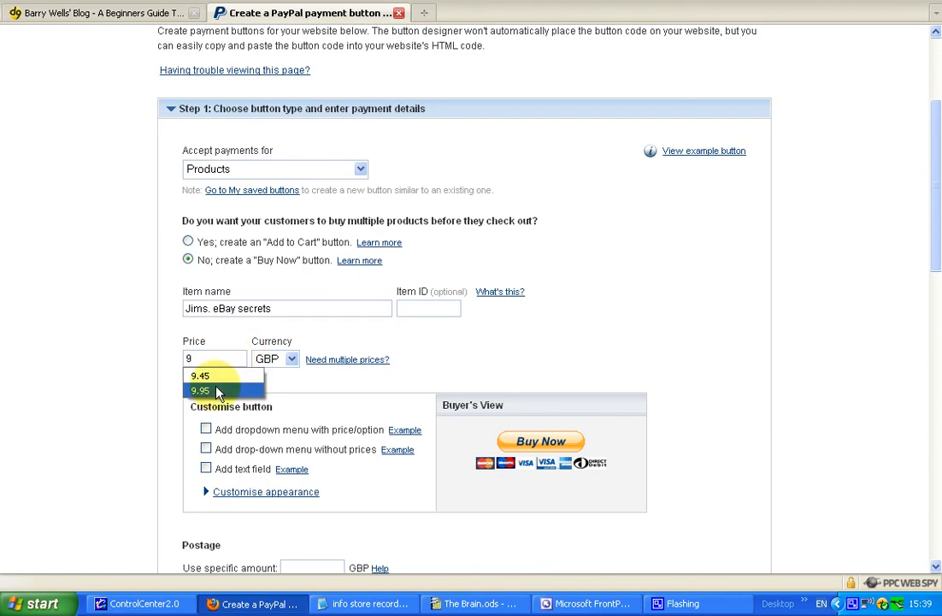
click(218, 392)
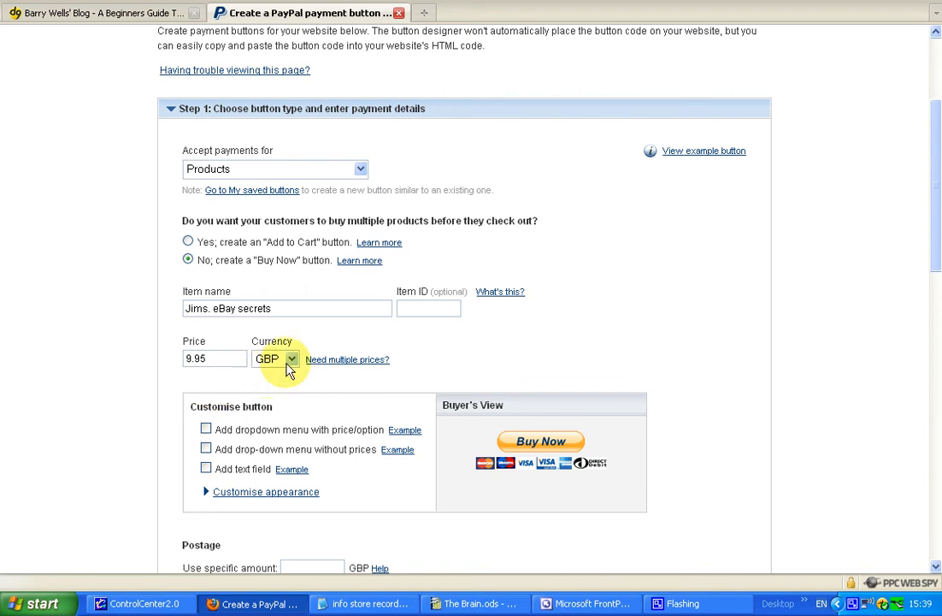
click(291, 360)
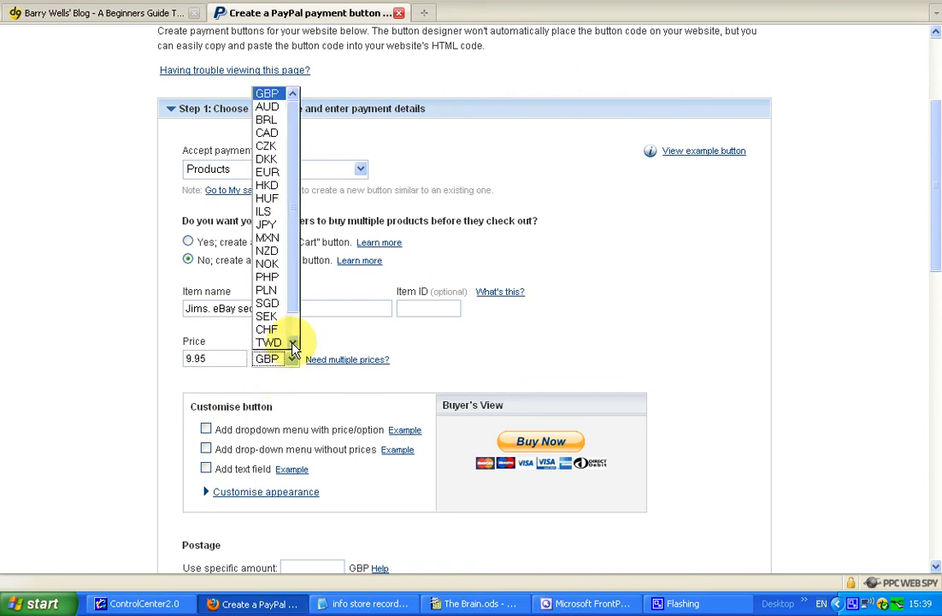
click(293, 345)
click(293, 344)
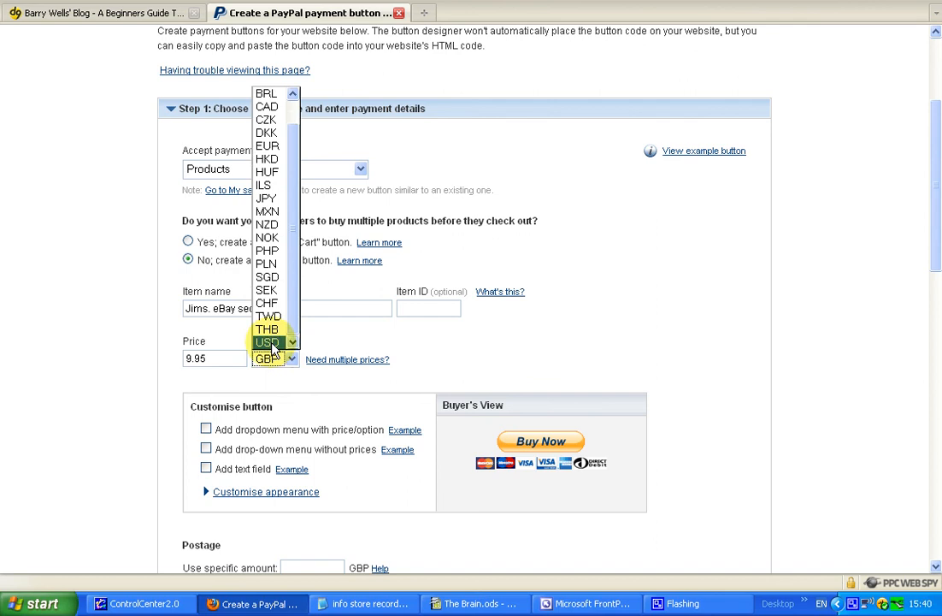
click(270, 343)
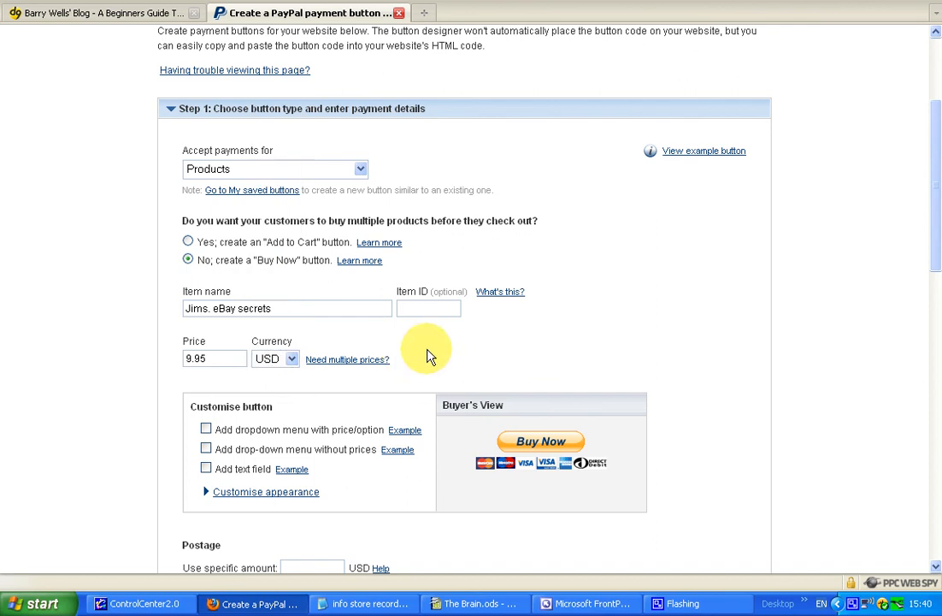
click(141, 403)
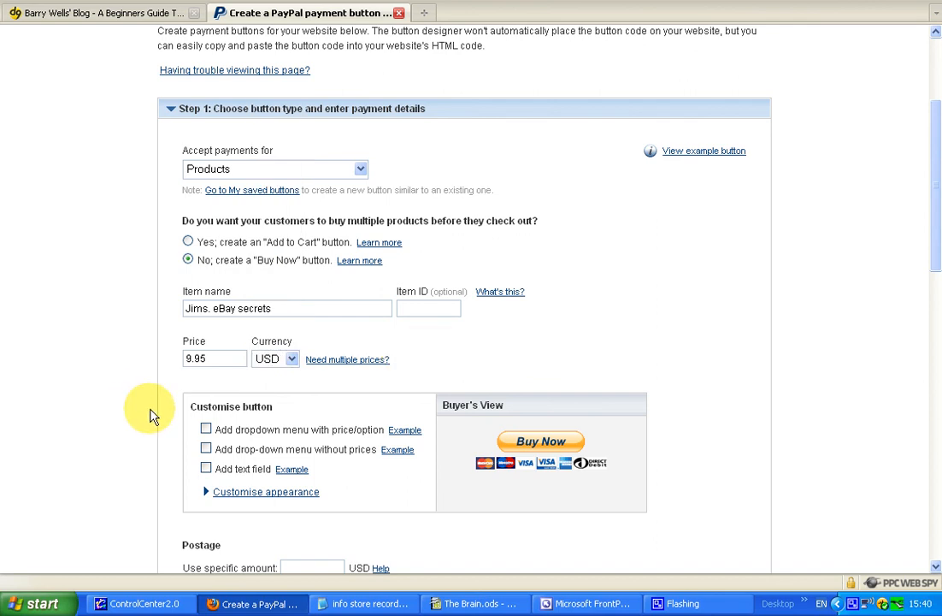
Step: Set the transaction notifications to use the PayPal email address instead of the secure merchant account ID
scroll(163, 423, down, 2)
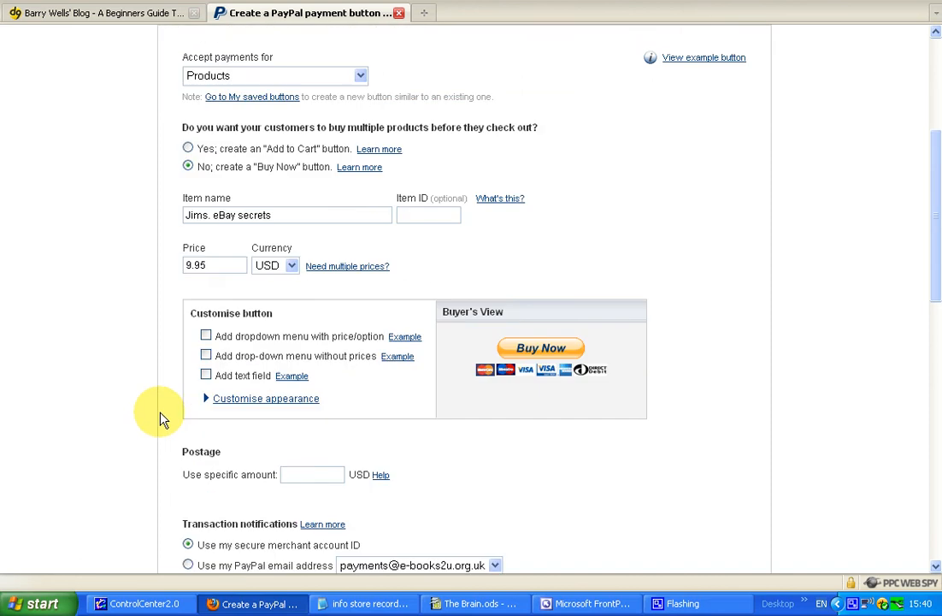
scroll(130, 406, down, 1)
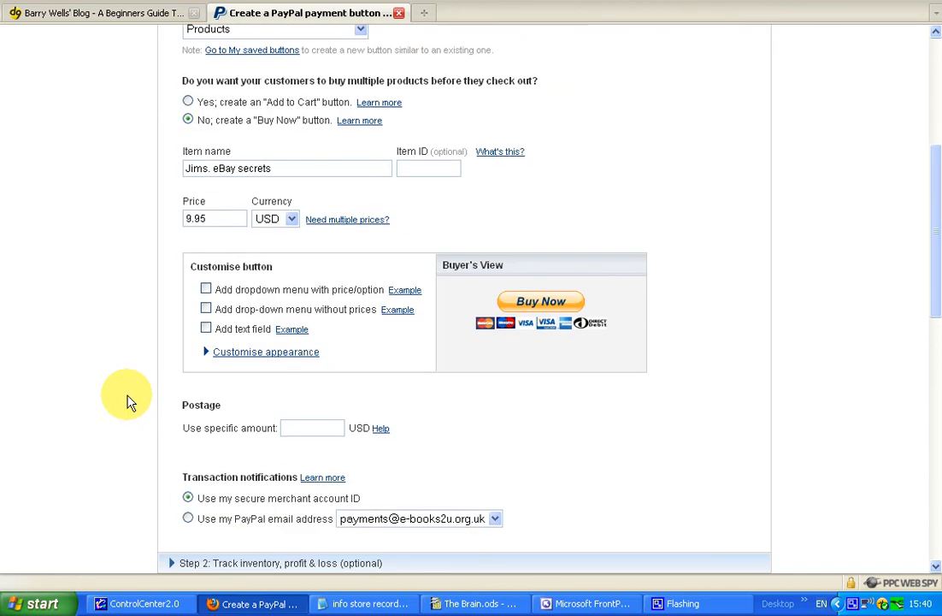
scroll(128, 402, down, 1)
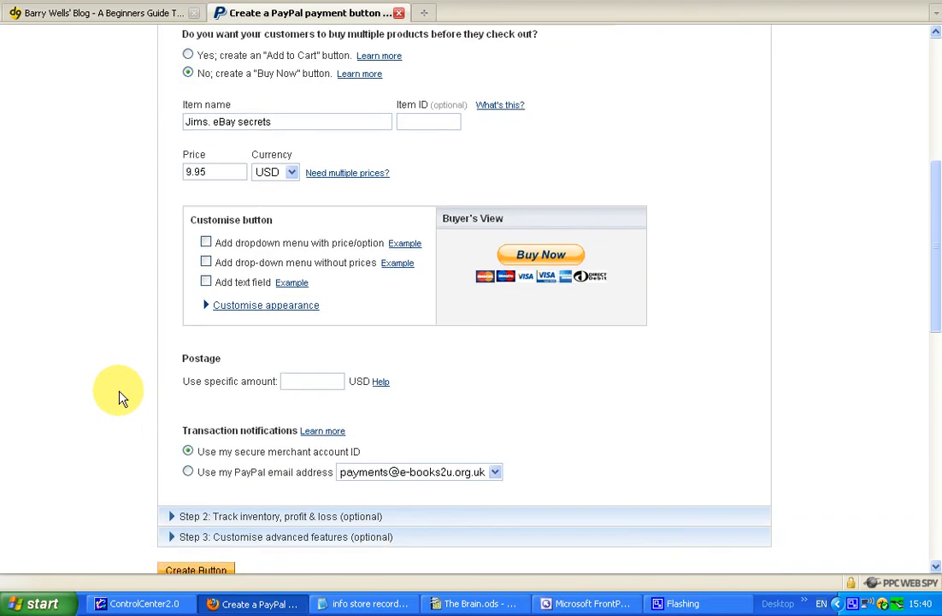
scroll(120, 398, down, 1)
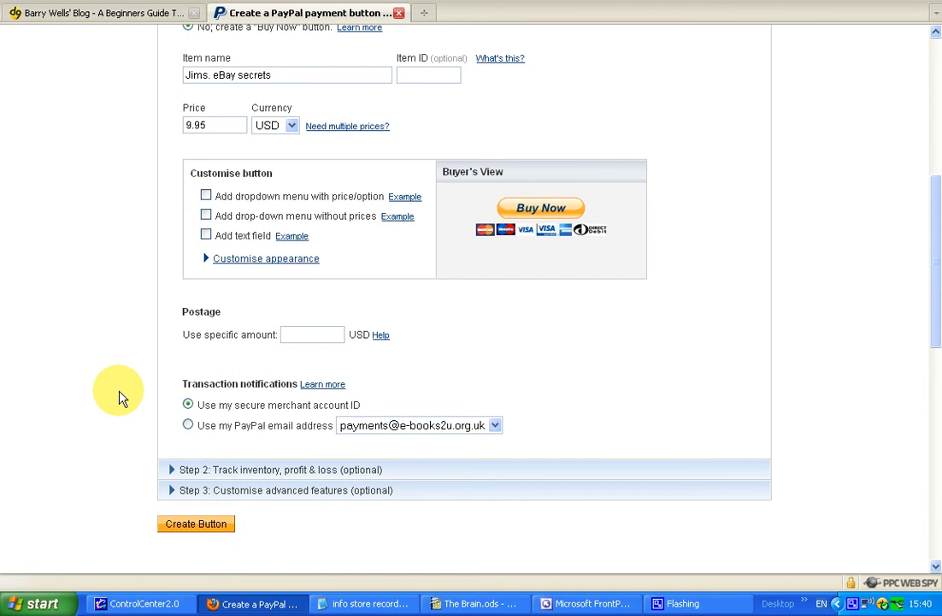
click(188, 426)
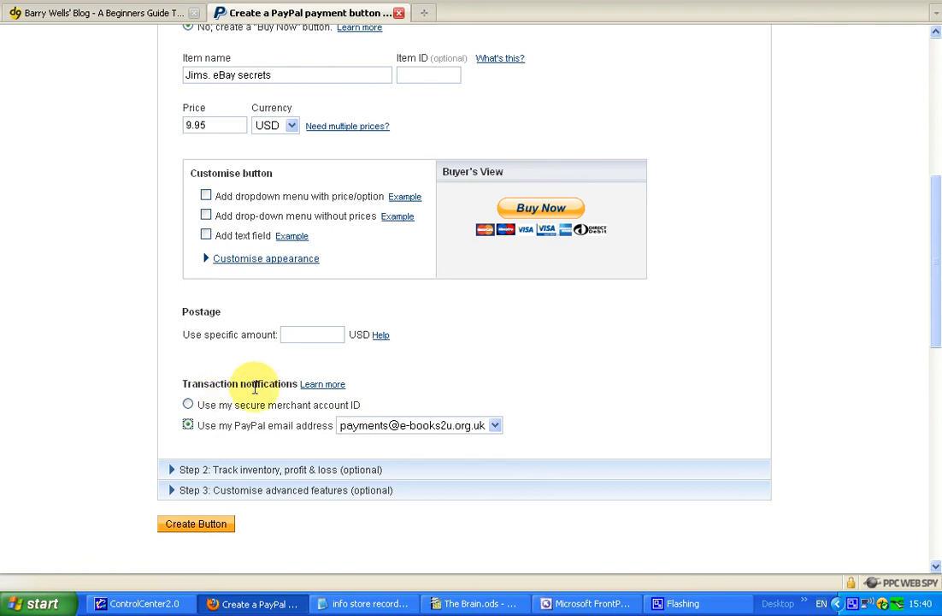
Step: In the advanced features of Step 3, answer No to customer special instructions and No to needing the customer's postal address
click(251, 491)
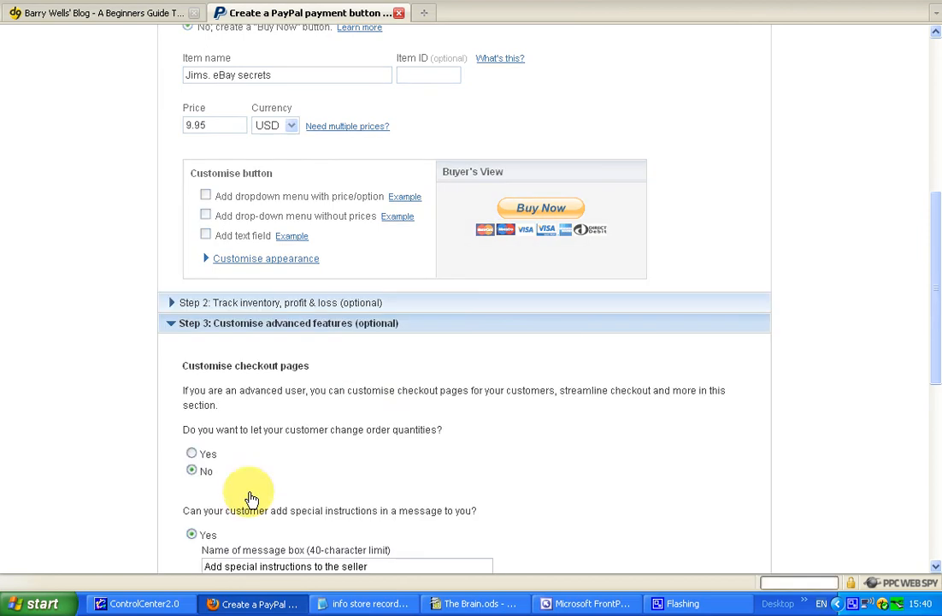
scroll(379, 395, down, 5)
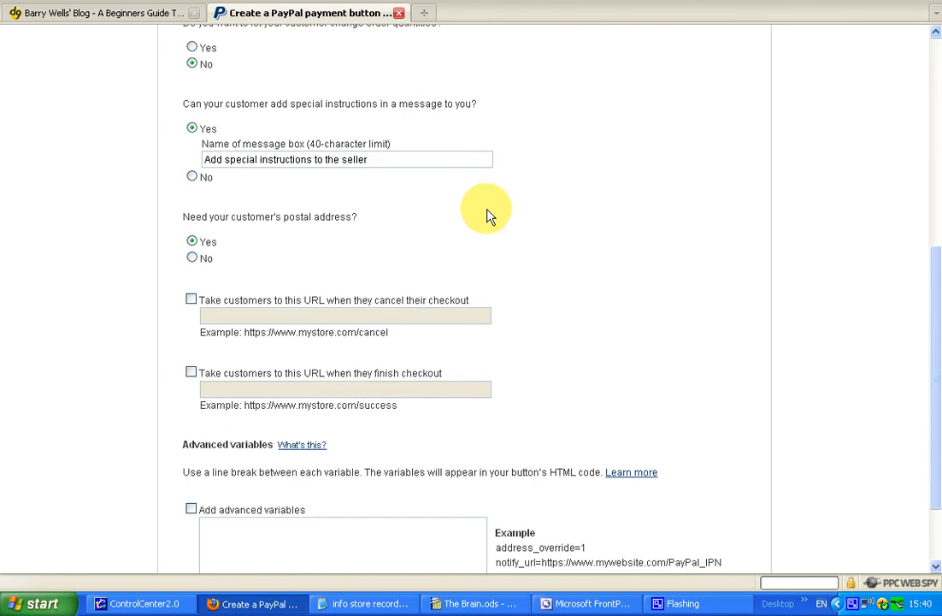
scroll(489, 215, up, 3)
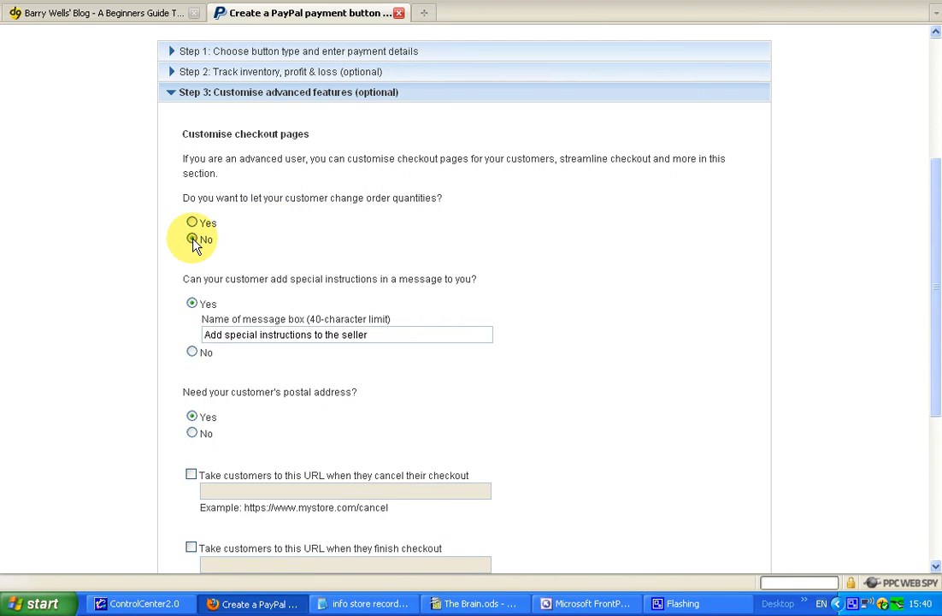
click(193, 353)
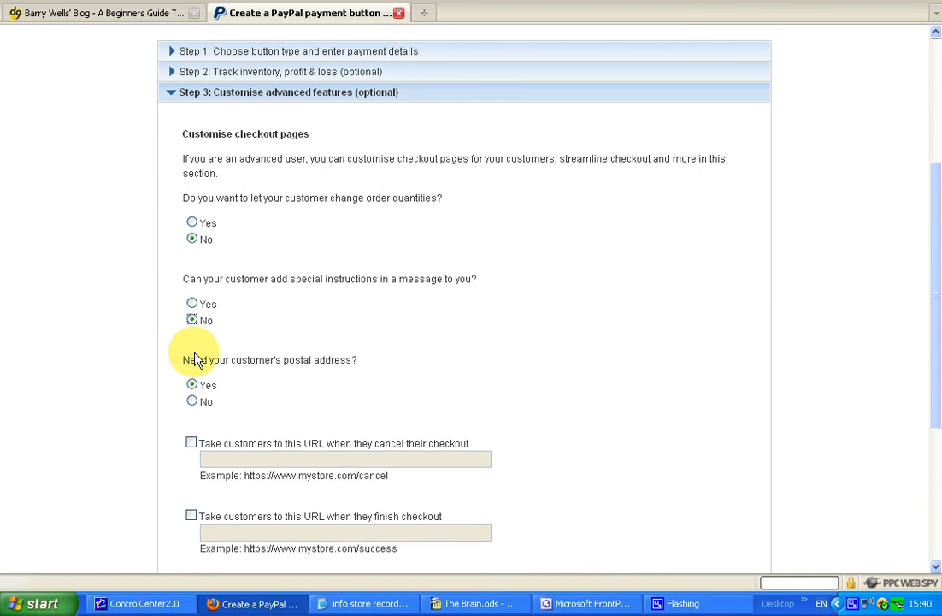
click(193, 401)
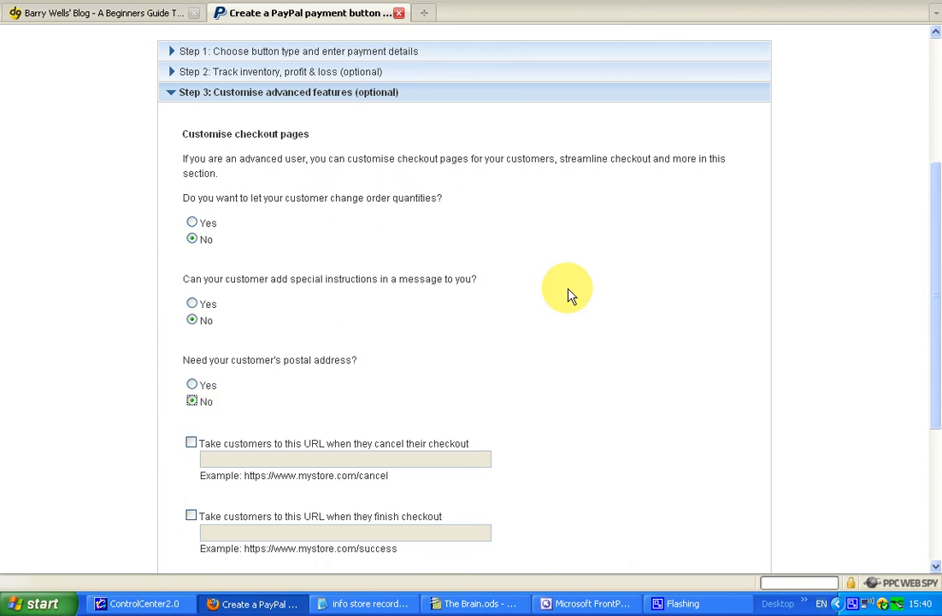
scroll(572, 289, down, 1)
scroll(573, 287, down, 1)
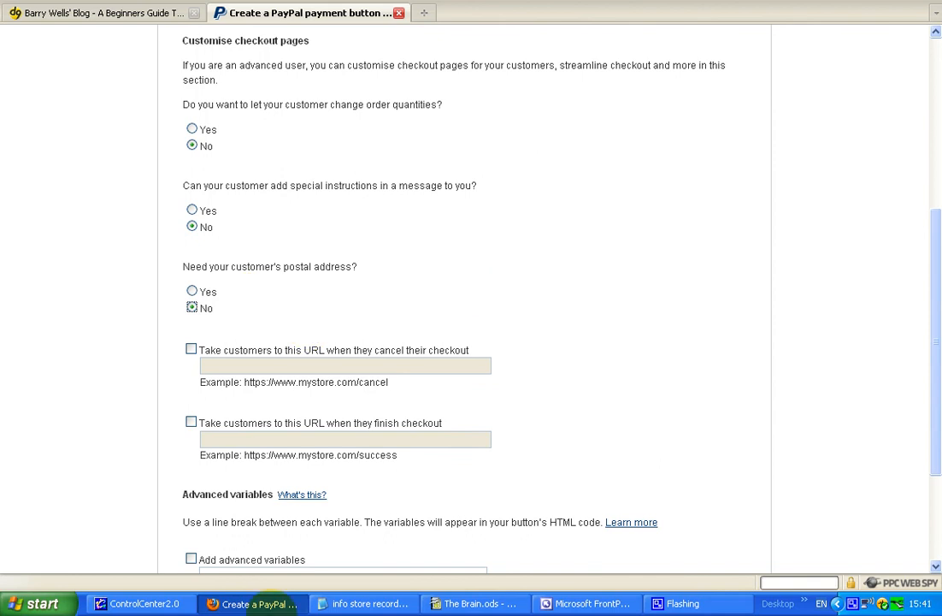
click(370, 603)
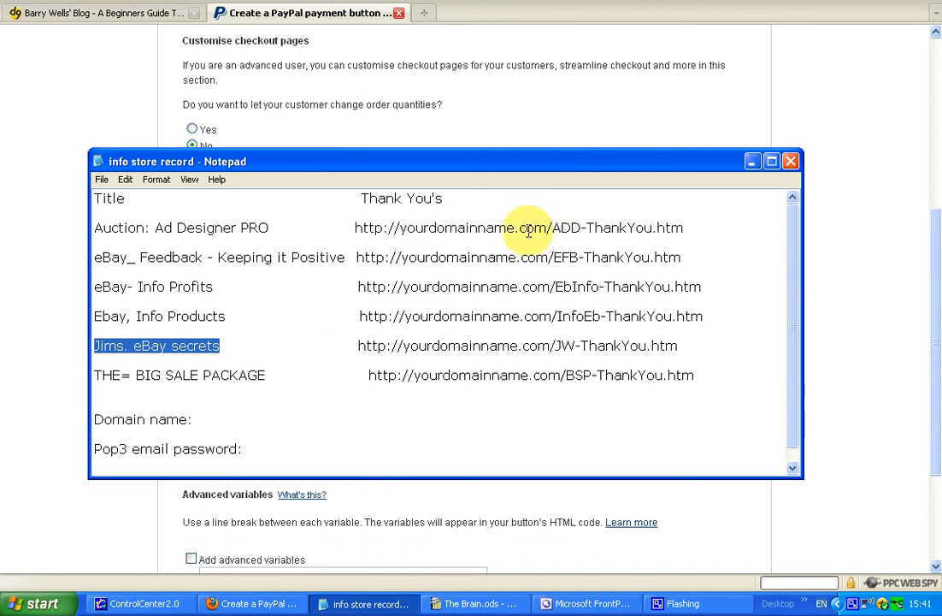
drag(545, 229, 354, 229)
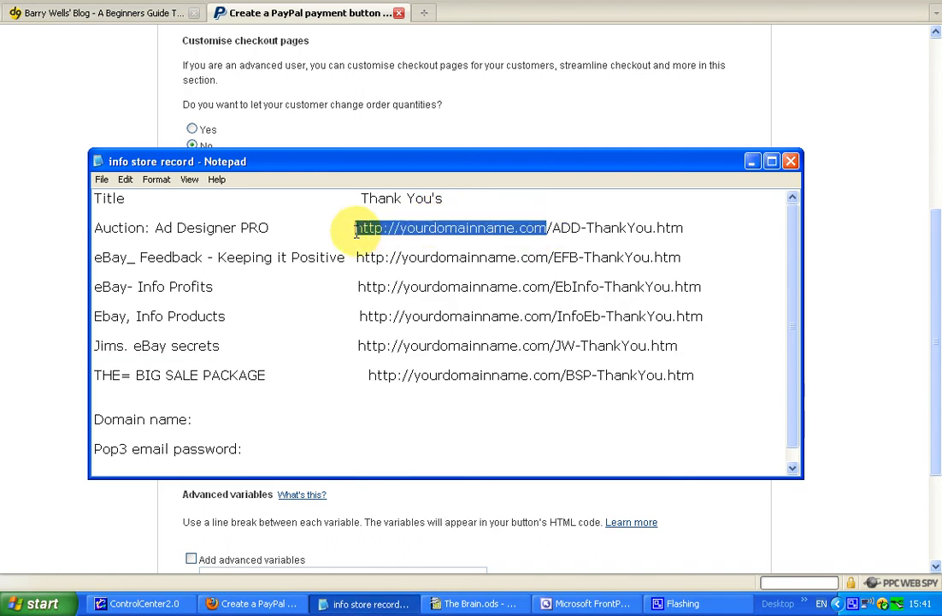
right_click(364, 230)
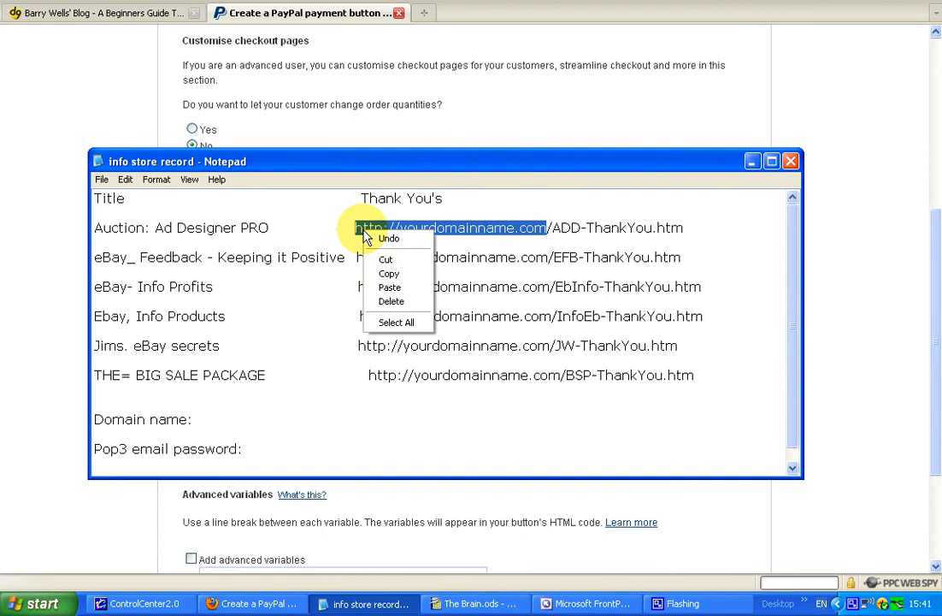
click(389, 273)
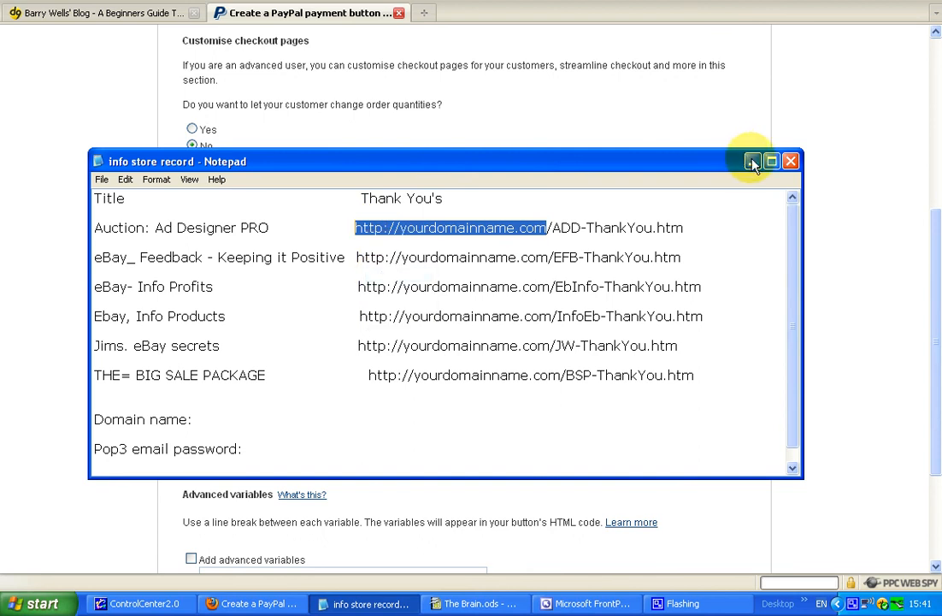
click(752, 161)
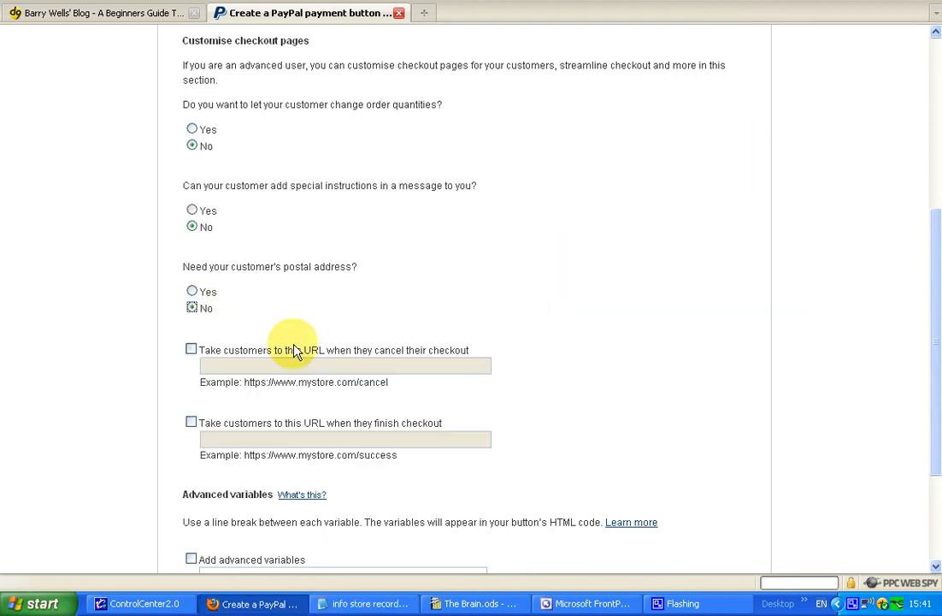
click(192, 351)
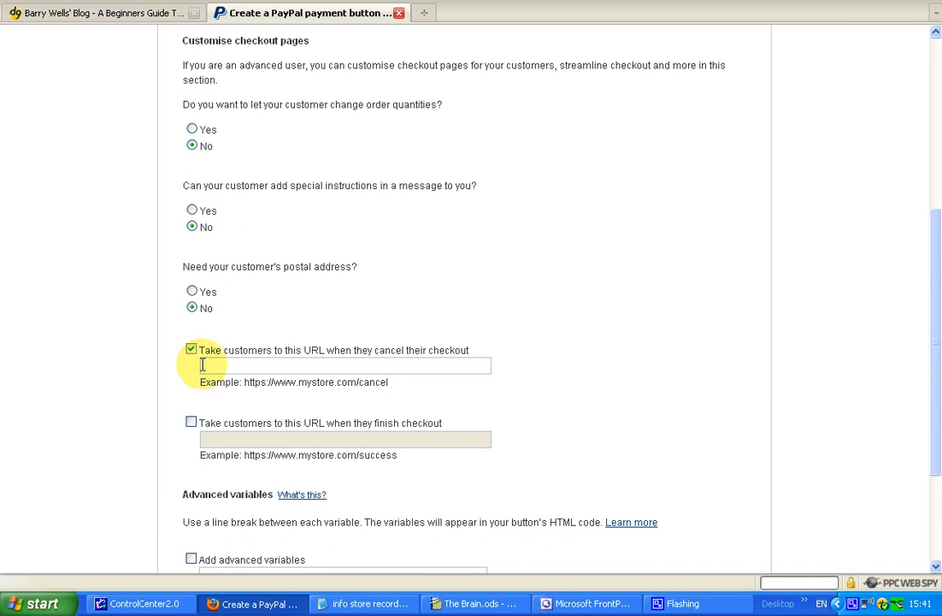
right_click(203, 365)
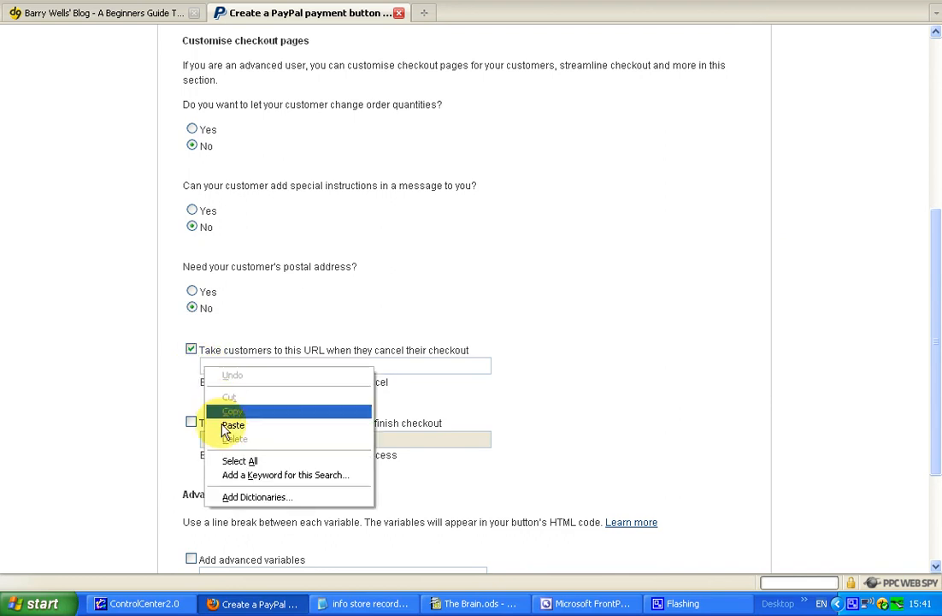
click(224, 425)
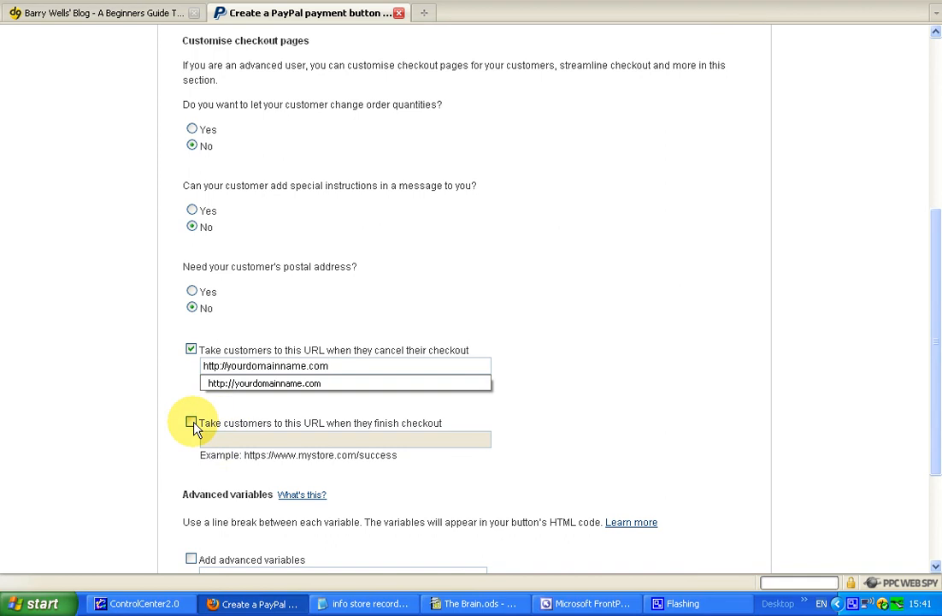
click(191, 423)
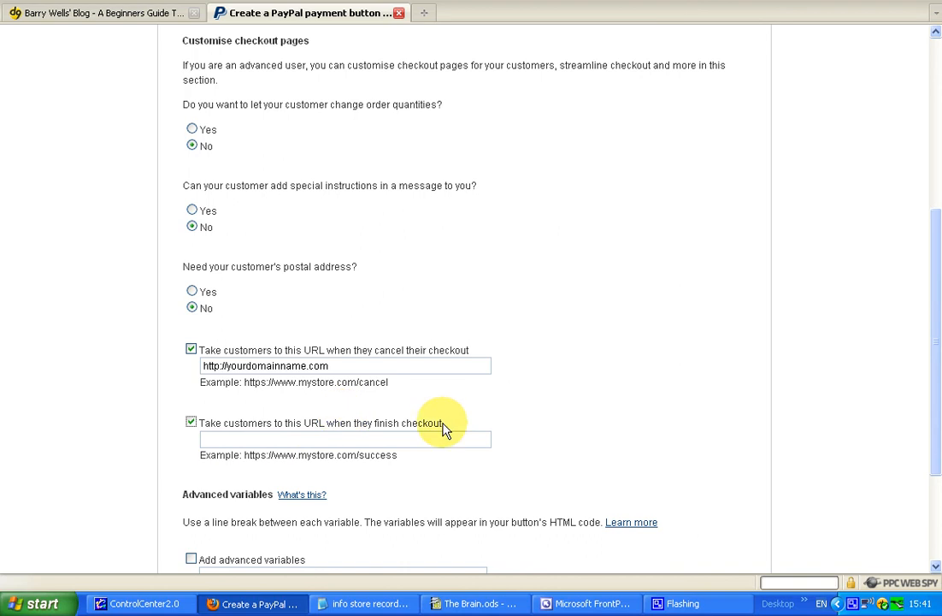
click(368, 607)
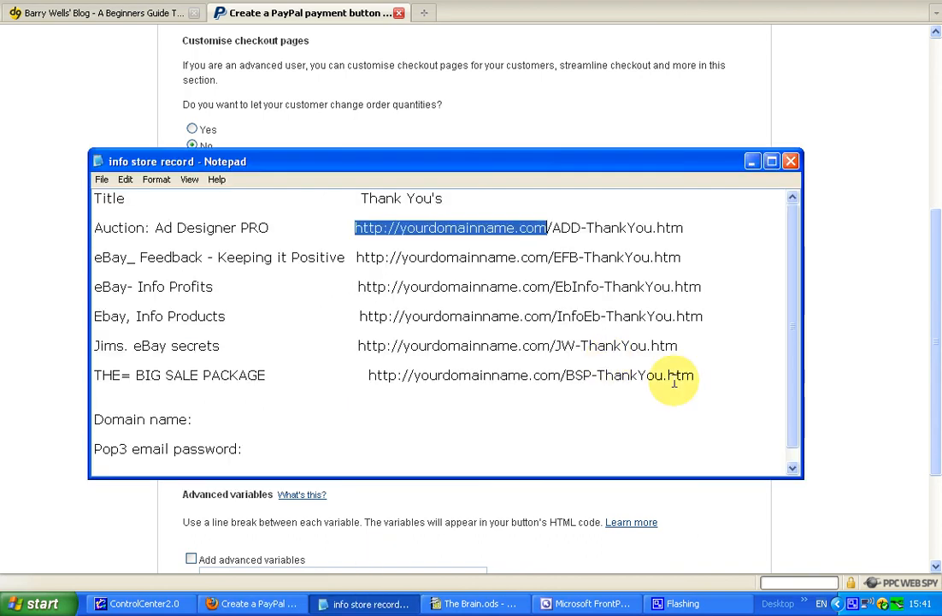
click(678, 345)
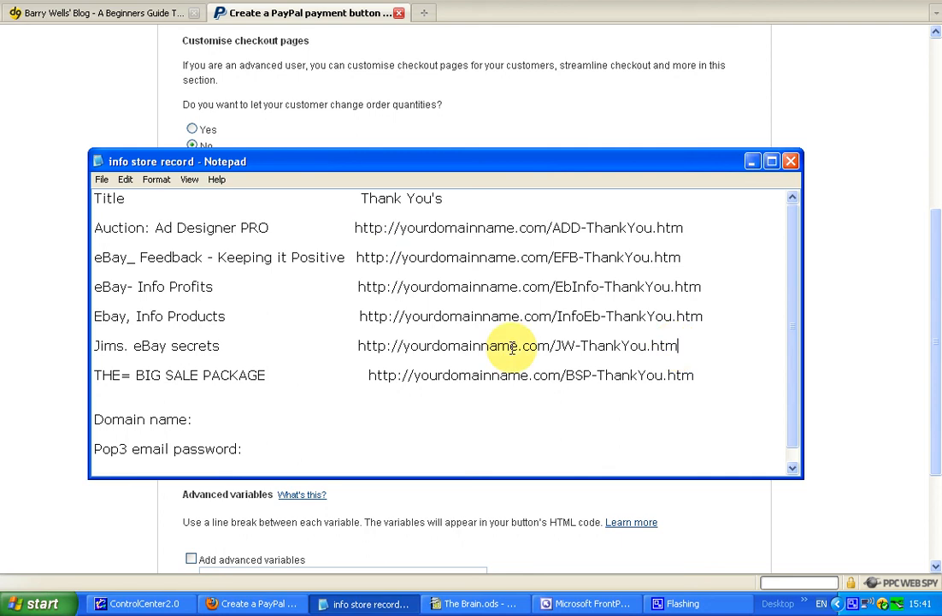
drag(511, 346, 364, 347)
right_click(366, 347)
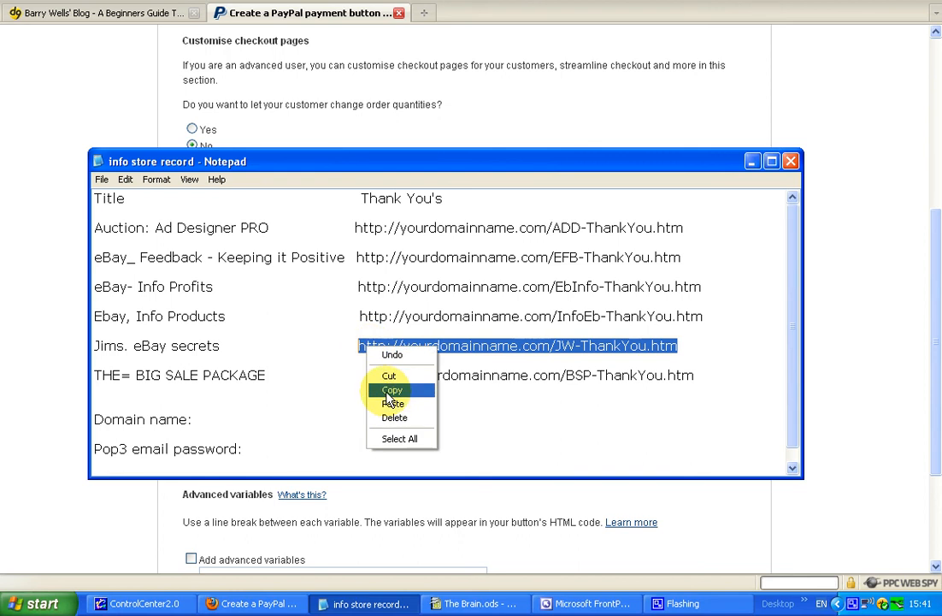
click(390, 391)
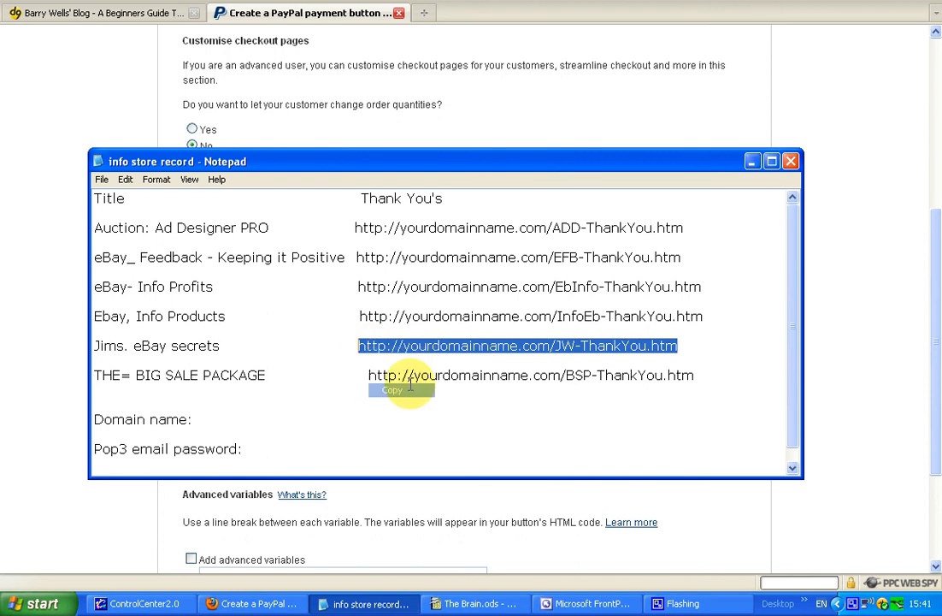
click(752, 162)
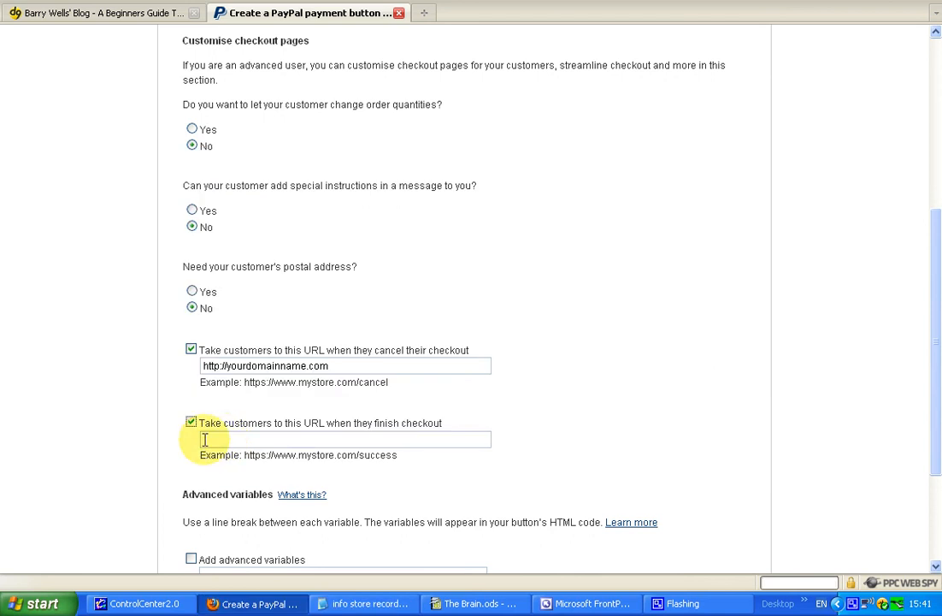
right_click(206, 441)
click(236, 503)
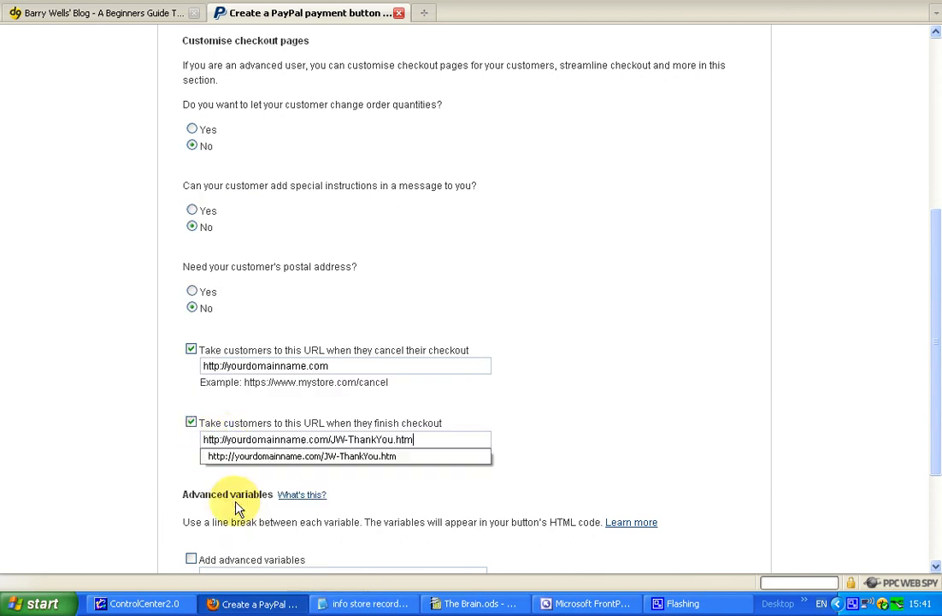
click(620, 386)
scroll(617, 381, down, 1)
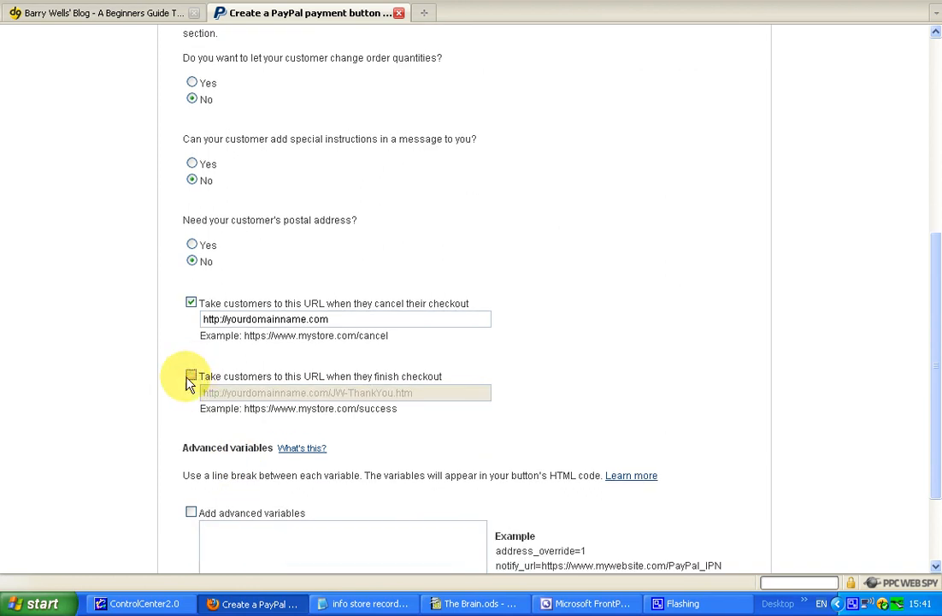
click(191, 375)
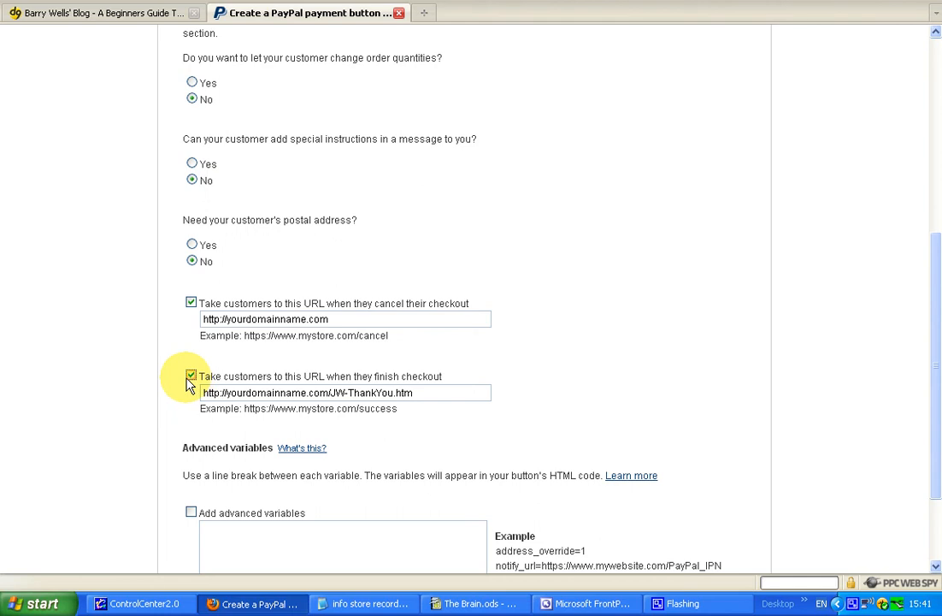
Step: Create the PayPal button and copy all of its generated website code
scroll(185, 376, down, 2)
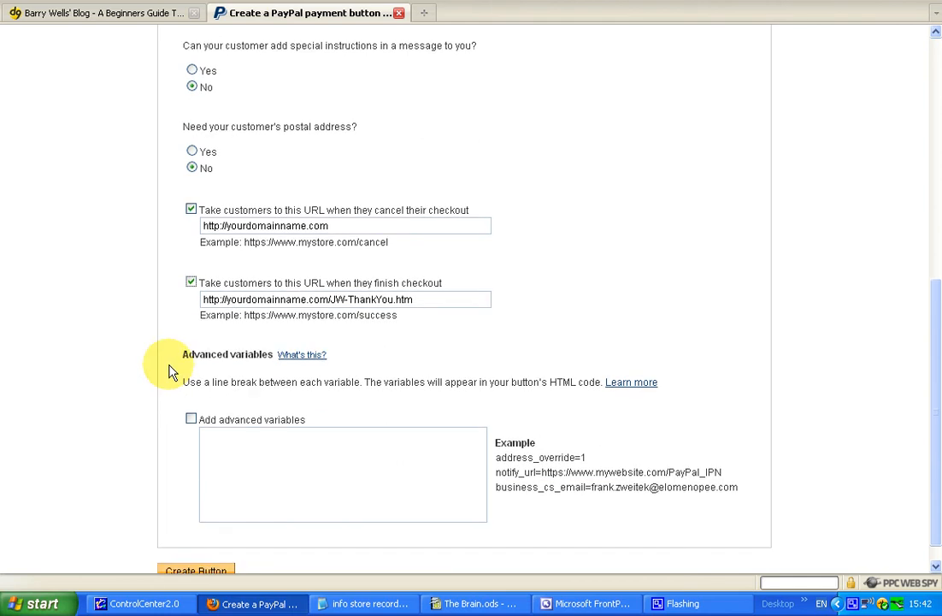
scroll(169, 415, down, 1)
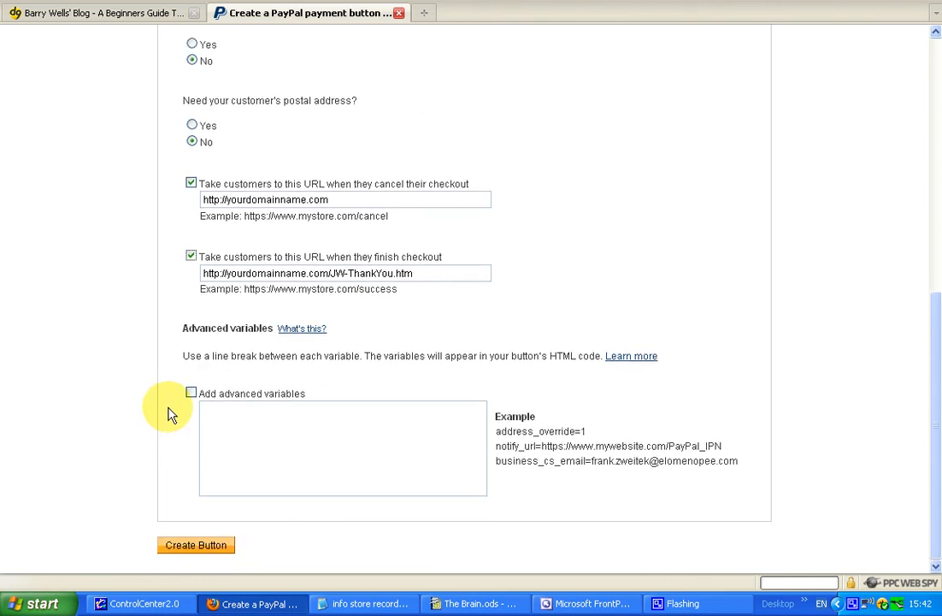
click(172, 550)
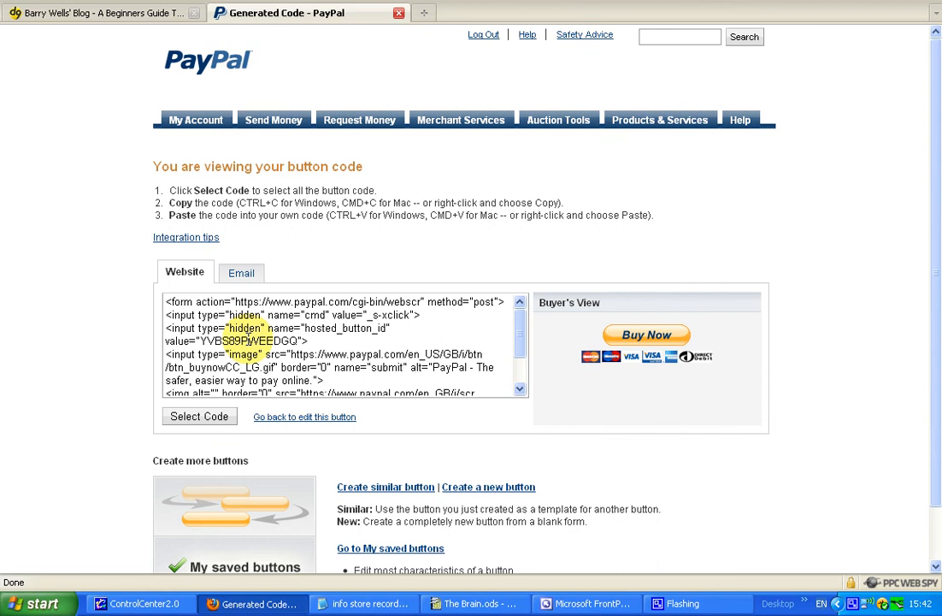
right_click(248, 358)
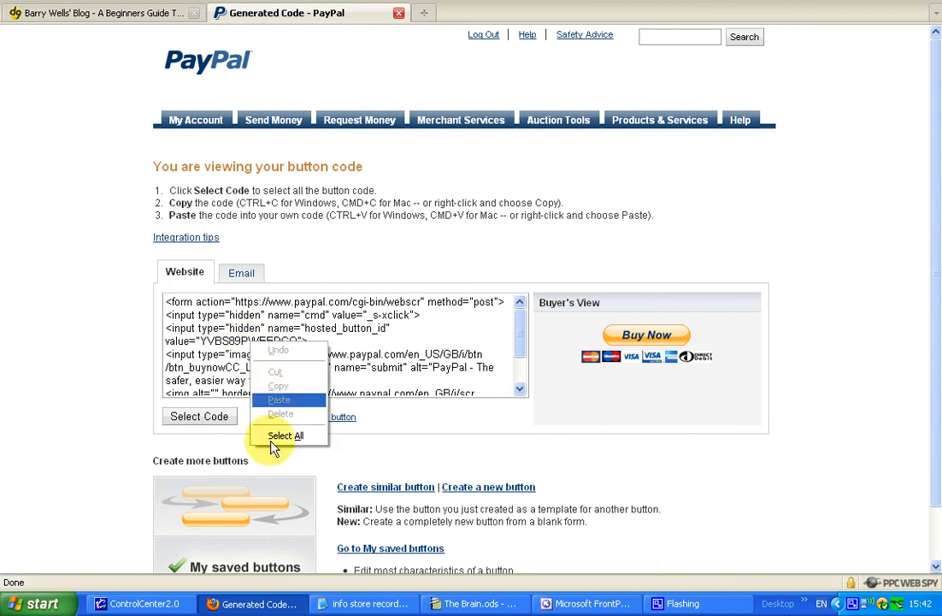
click(272, 434)
right_click(275, 358)
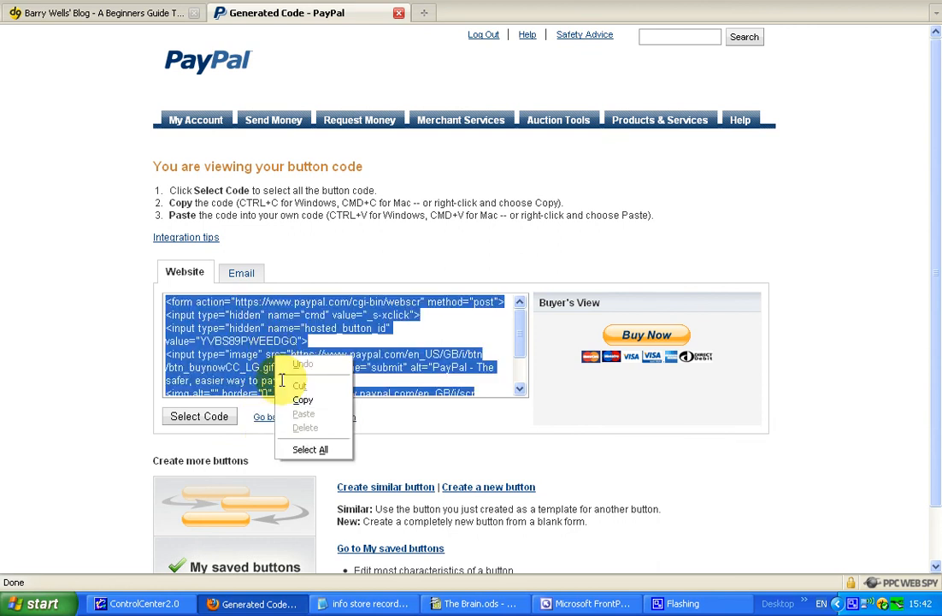
click(295, 400)
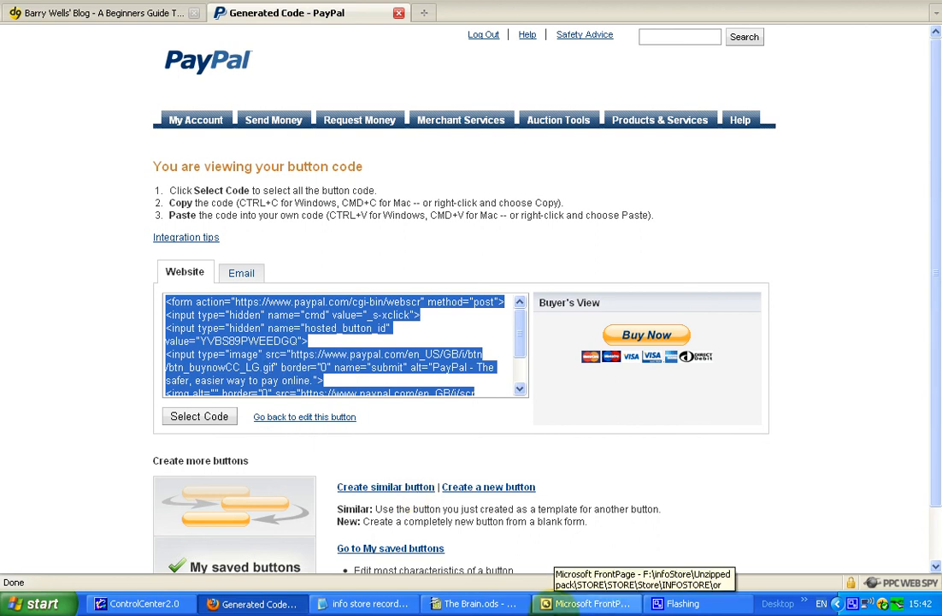
Step: Switch to ordernow.htm in FrontPage and delete the Click Here To Order link beside the $9.95 eBay Secrets price
click(588, 603)
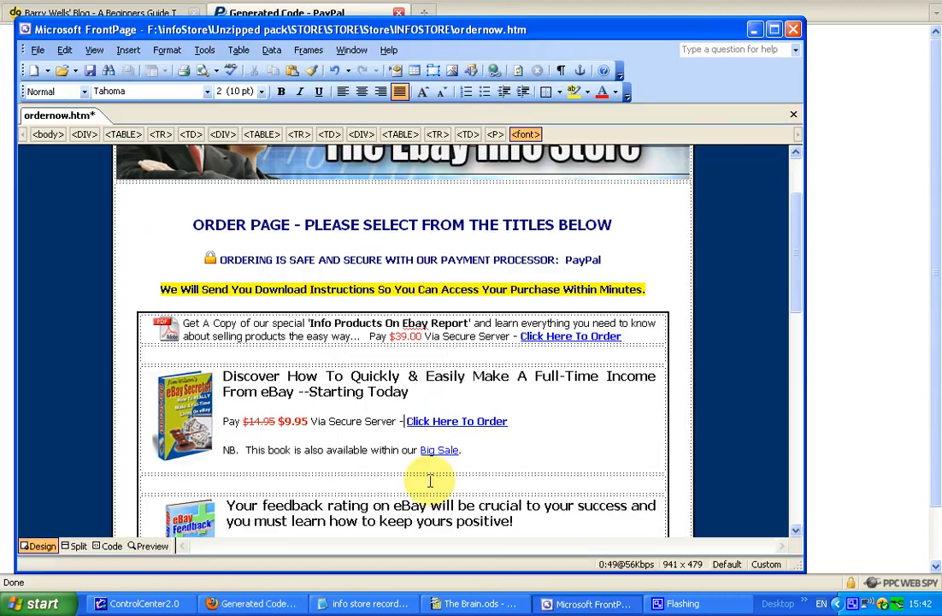
click(417, 419)
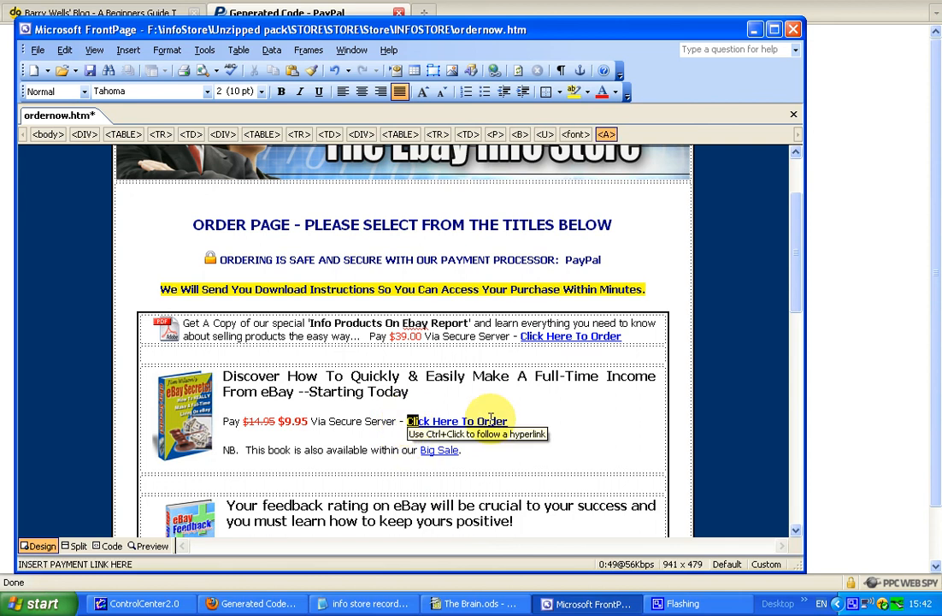
drag(492, 418, 516, 420)
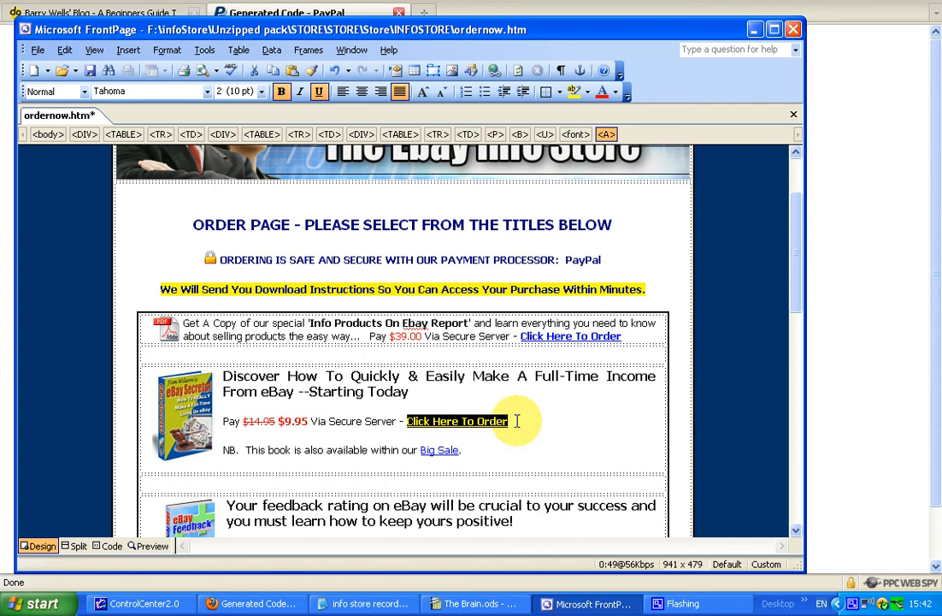
key(Delete)
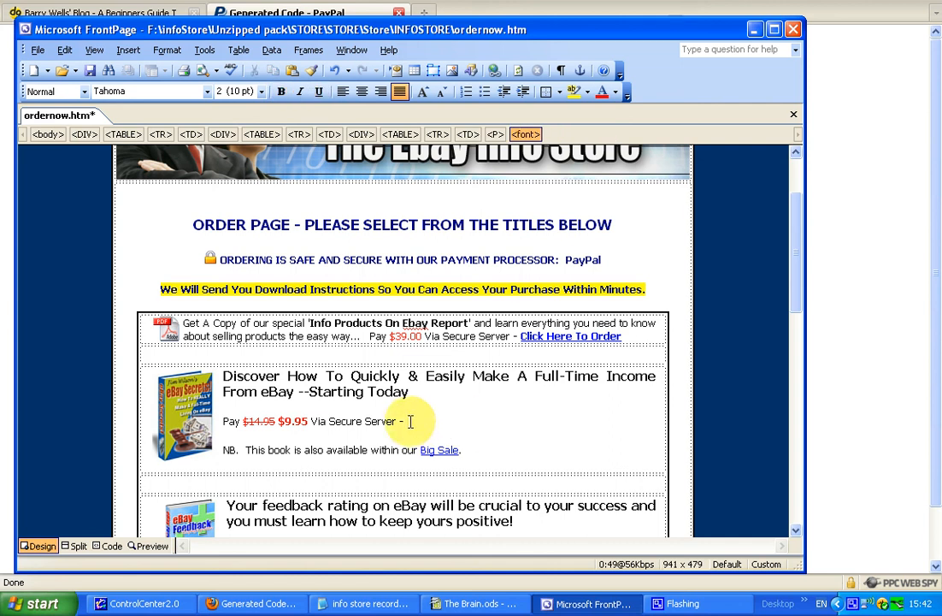
Step: Paste the PayPal button code into the page's HTML, right below the eBay Secrets "Via Secure Server -" text
click(110, 546)
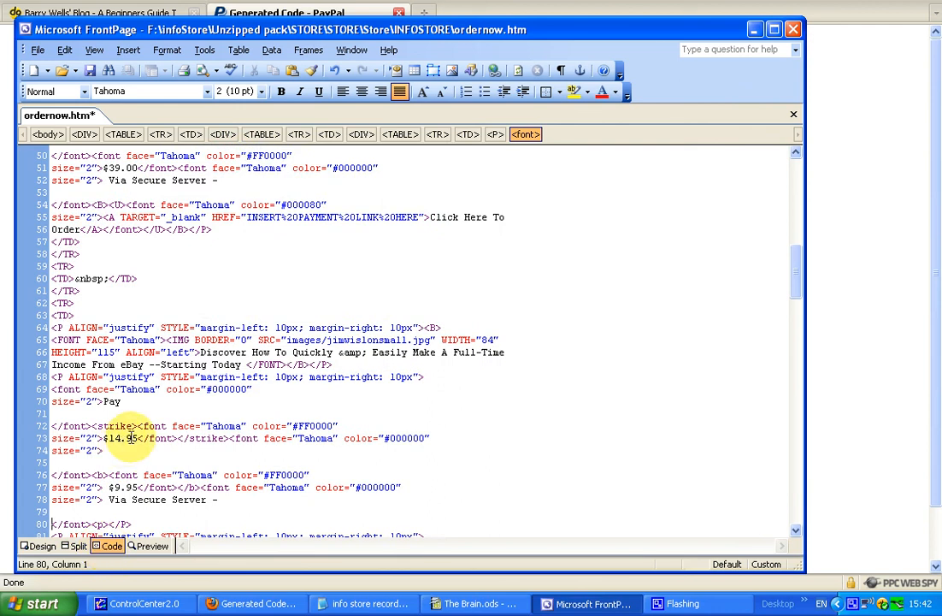
click(65, 50)
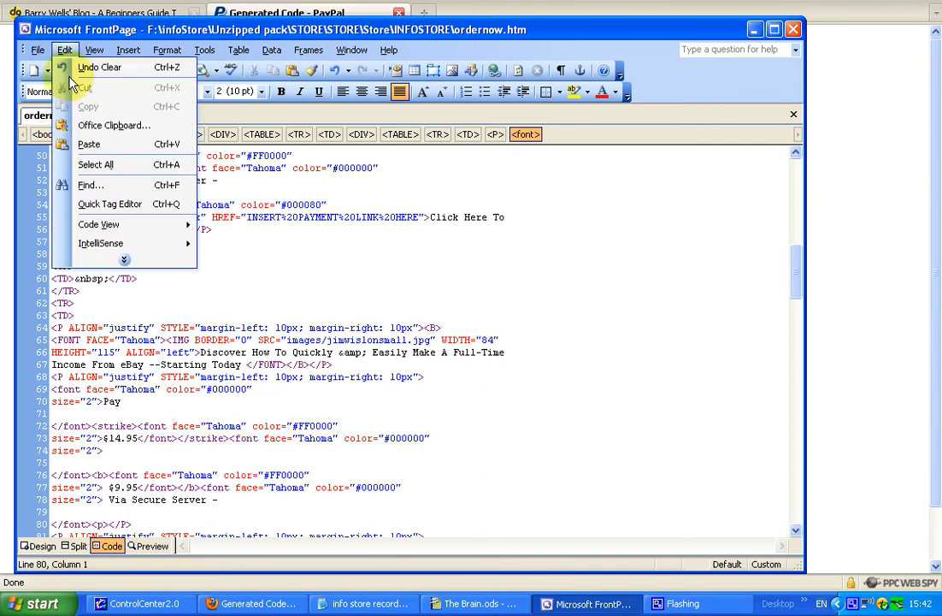
click(86, 143)
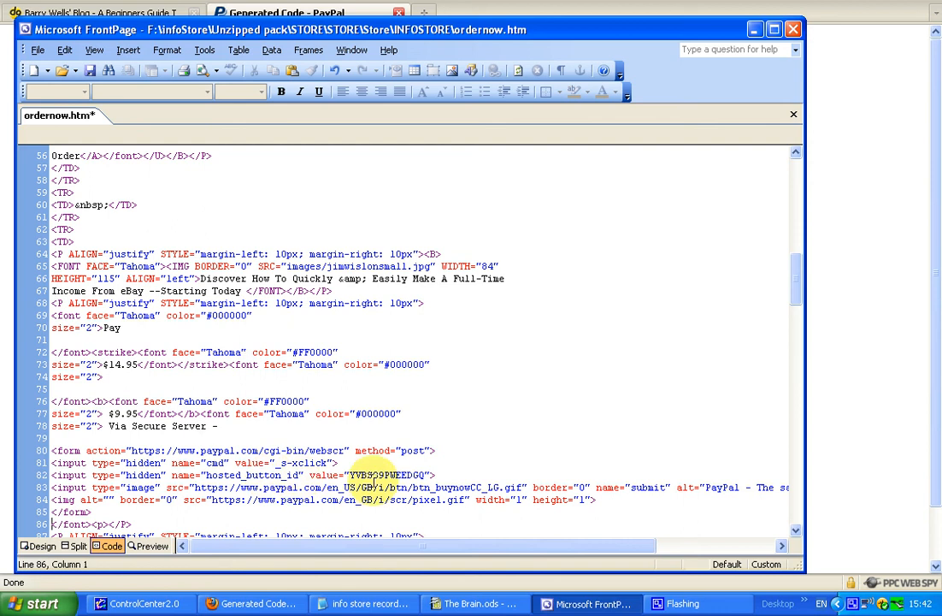
Step: Preview the order page and examine the new Buy Now button and the remaining products' order links
click(154, 547)
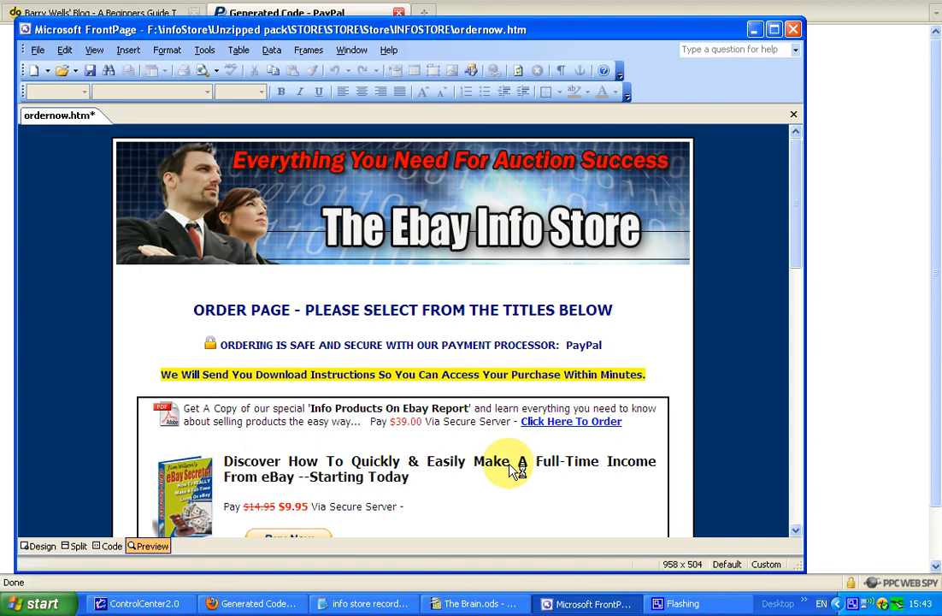
scroll(509, 461, down, 4)
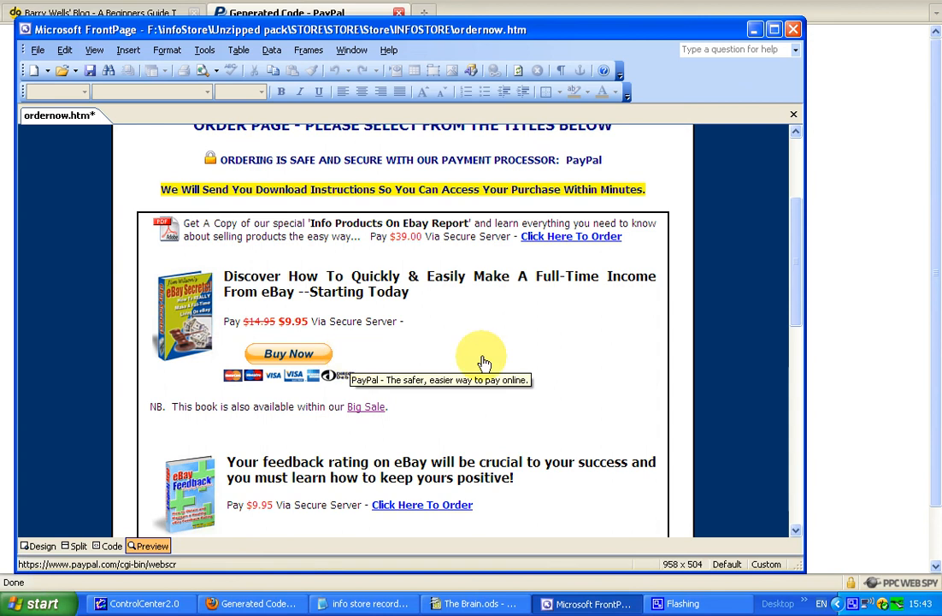
scroll(484, 363, down, 5)
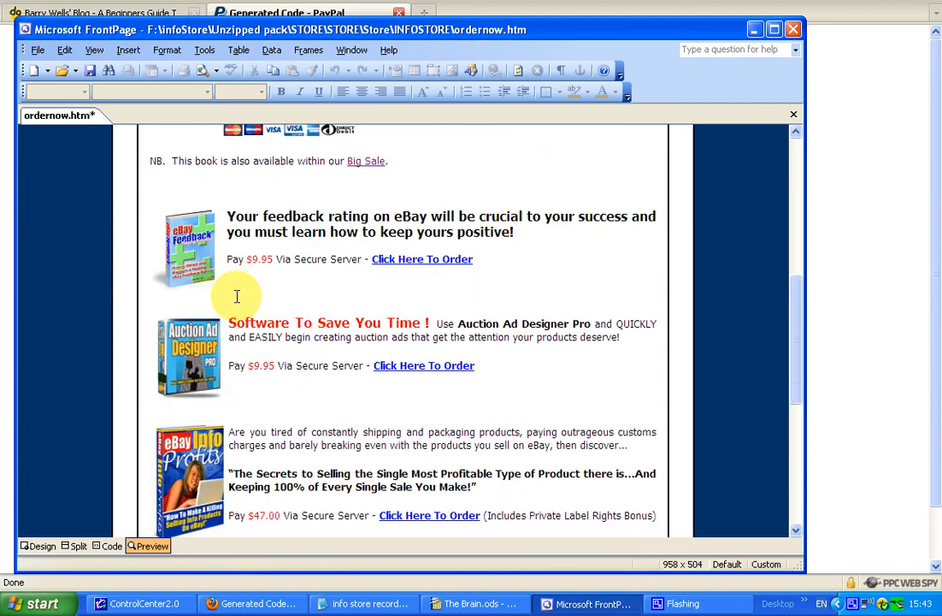
scroll(237, 296, down, 5)
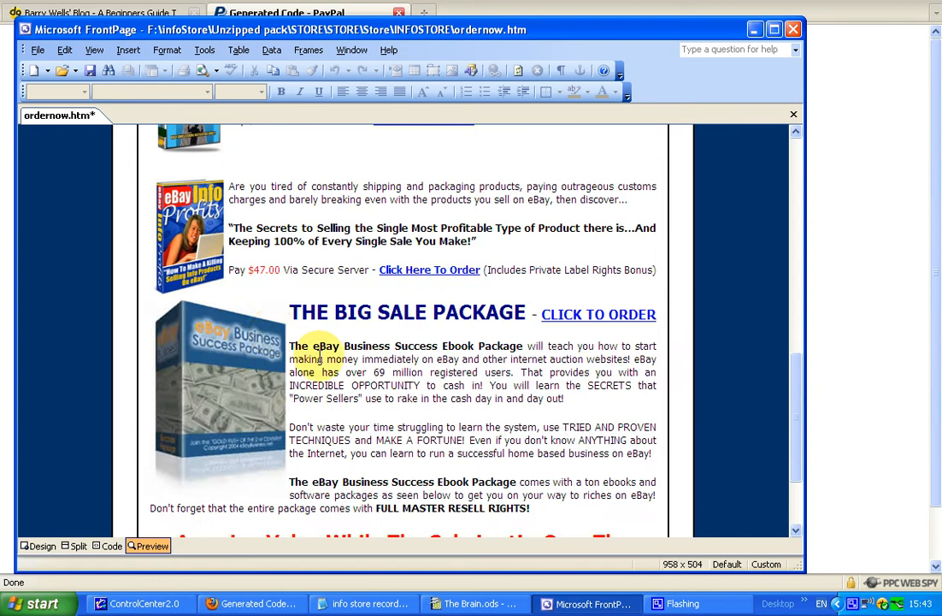
scroll(359, 342, up, 7)
scroll(401, 322, up, 4)
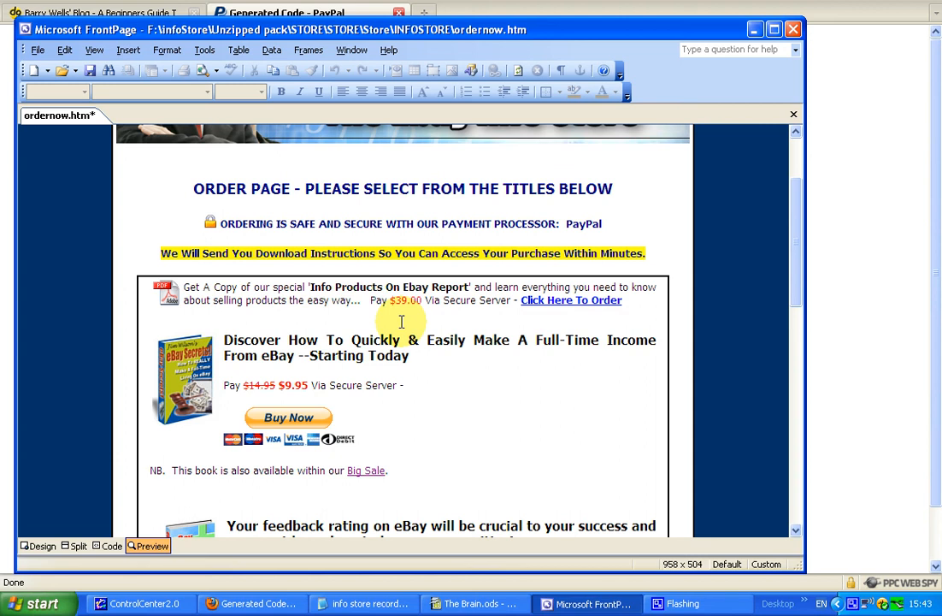
scroll(419, 362, down, 1)
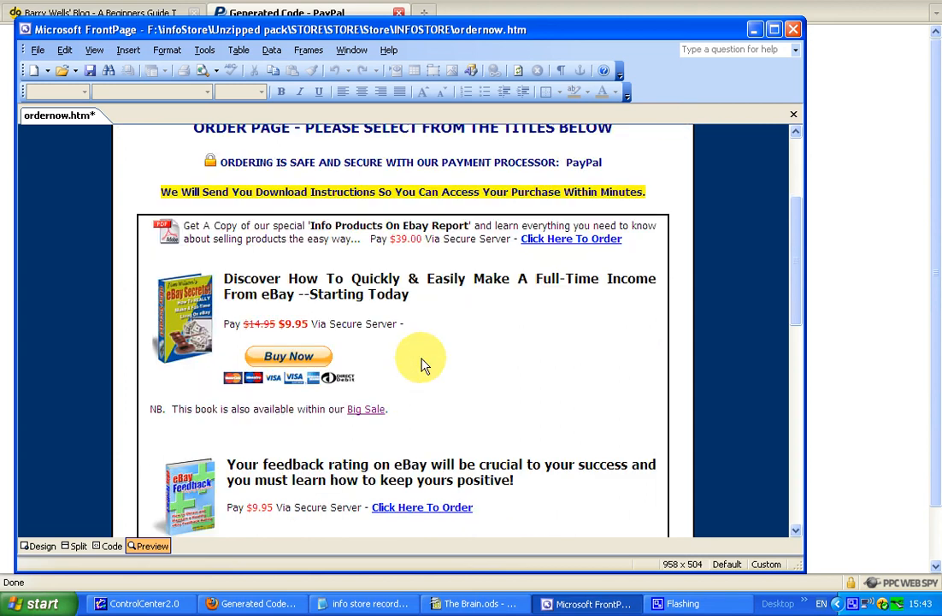
scroll(426, 354, down, 1)
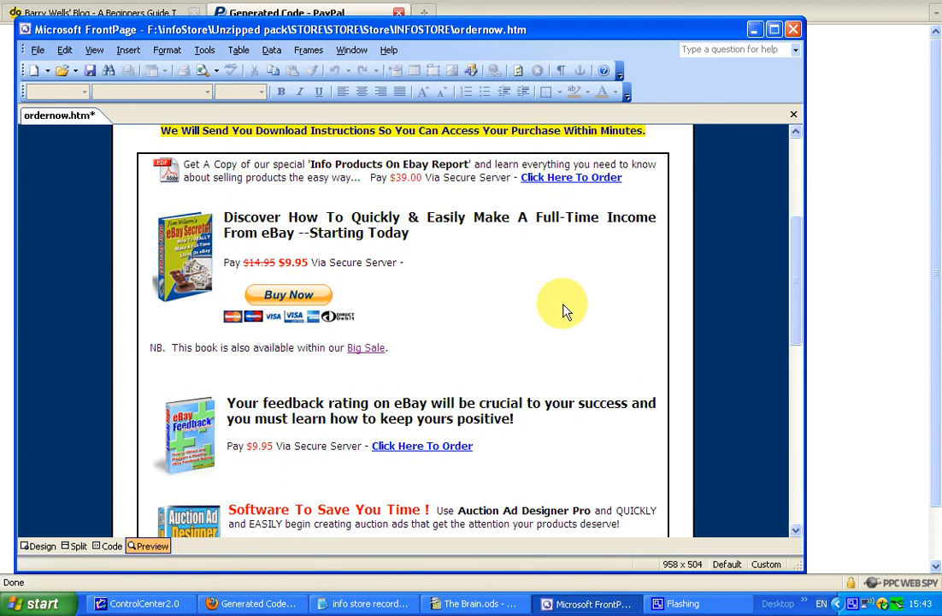
scroll(563, 310, up, 1)
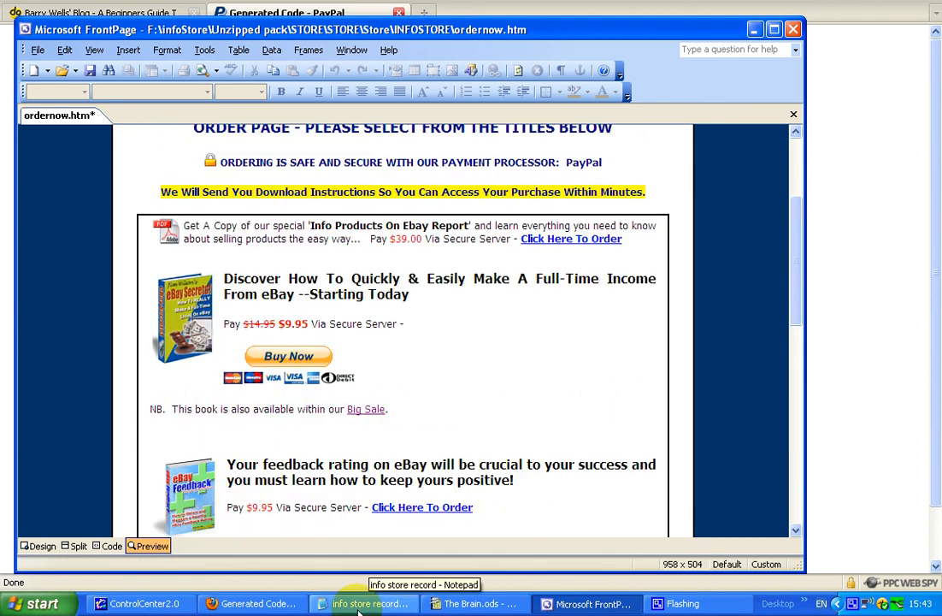
Step: In The Brain.ods spreadsheet, set the Buttons entry for Jims eBay secrets to yes, then minimize the spreadsheet and Notepad
click(358, 605)
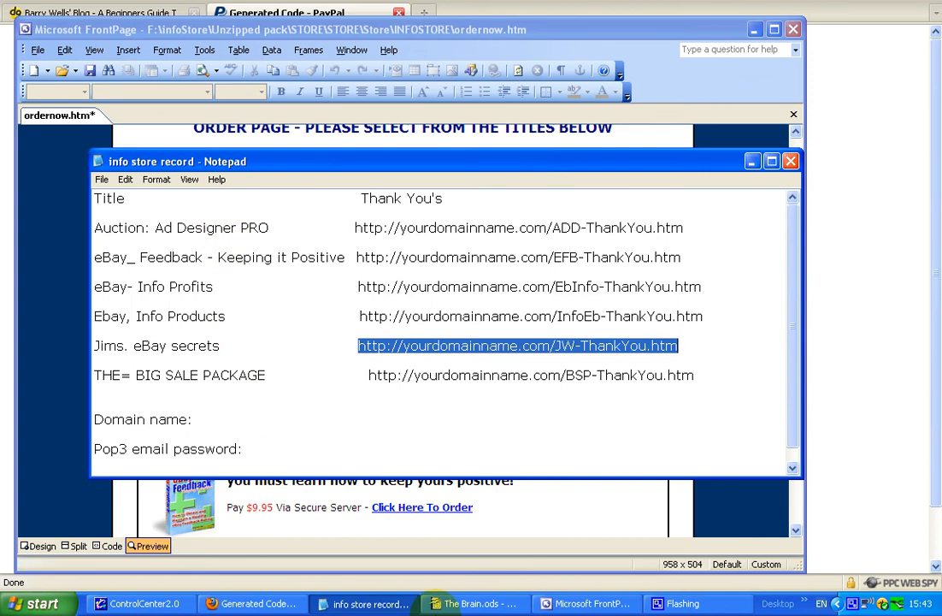
click(440, 609)
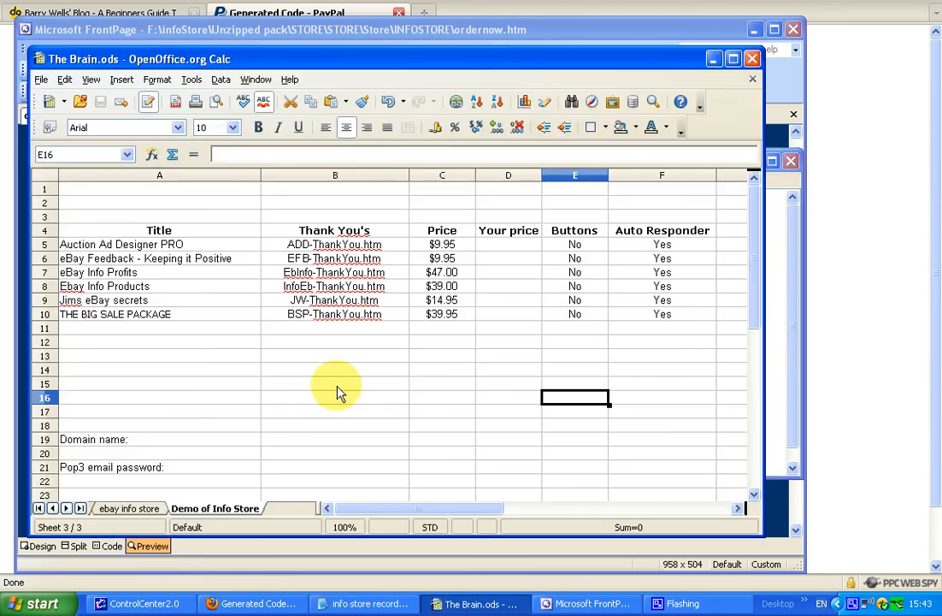
click(575, 301)
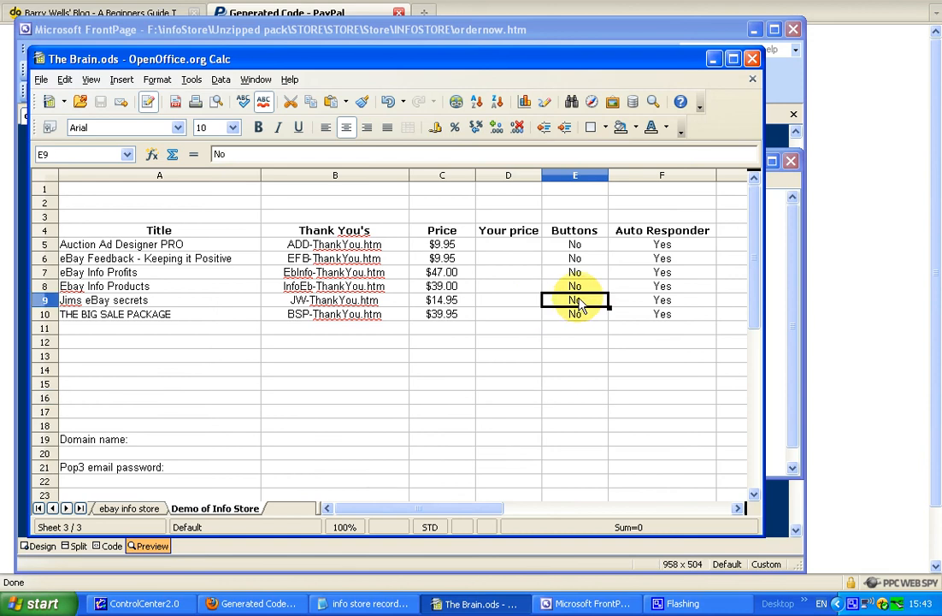
text(yes)
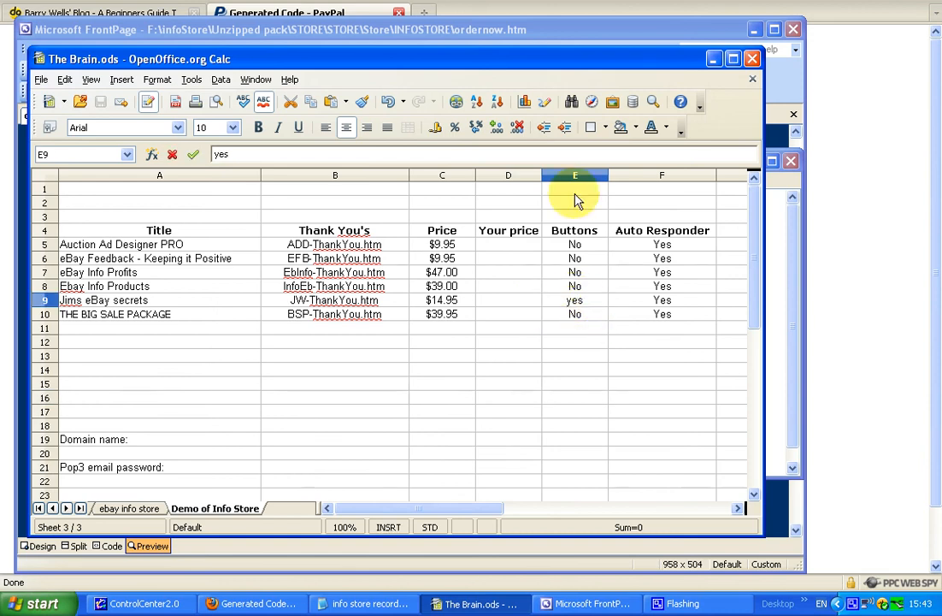
click(712, 60)
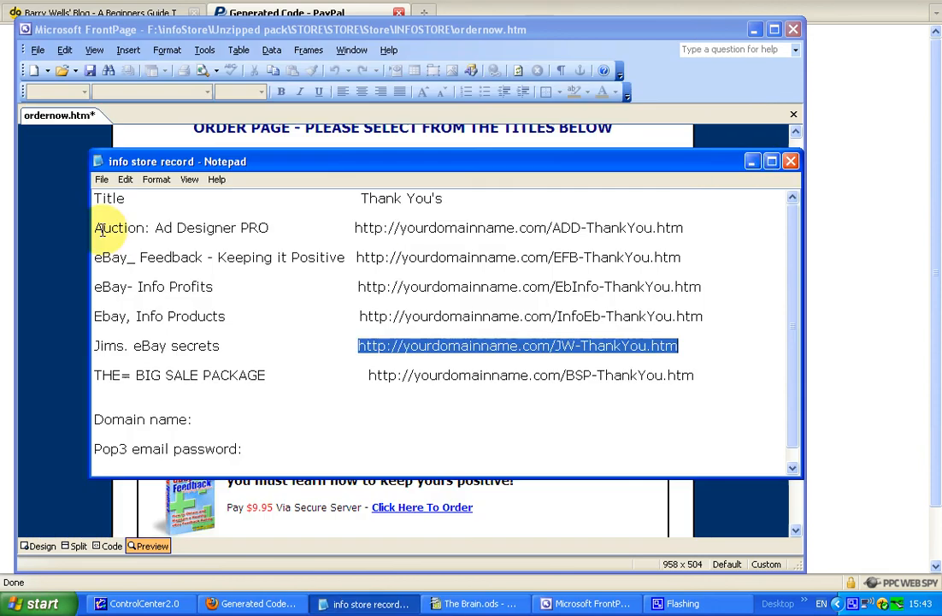
click(752, 160)
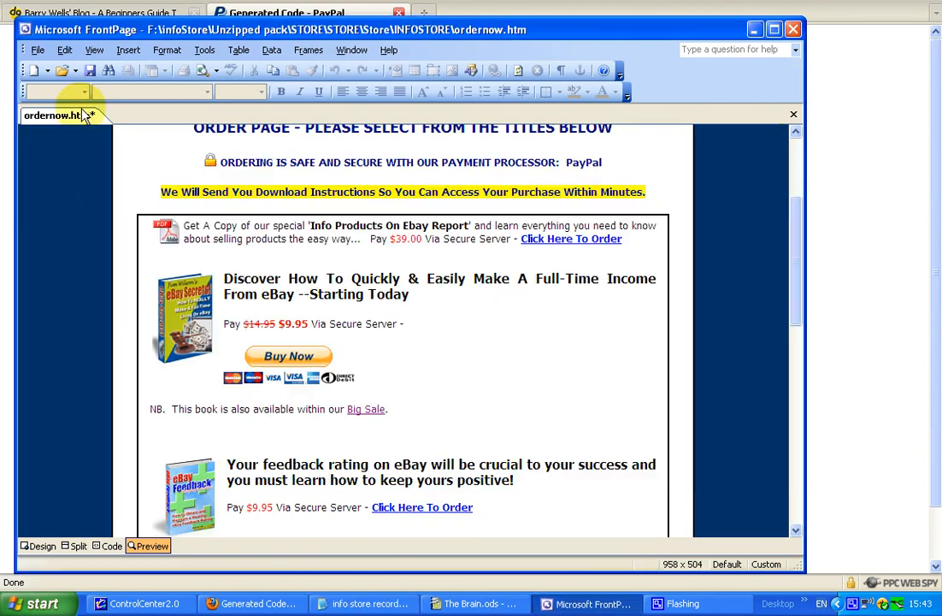
Step: Save ordernow.htm in FrontPage and return to the PayPal button code in the browser
click(37, 51)
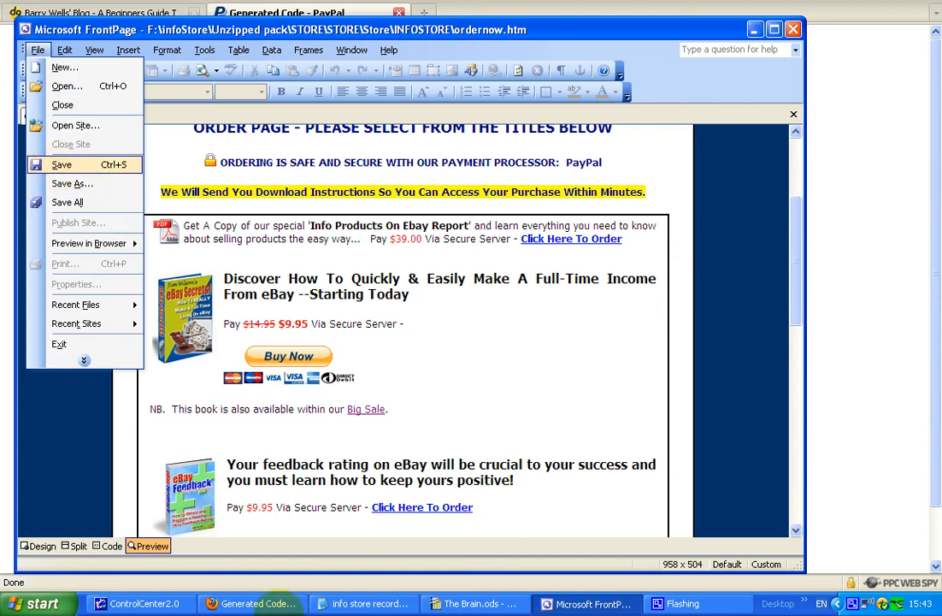
click(253, 604)
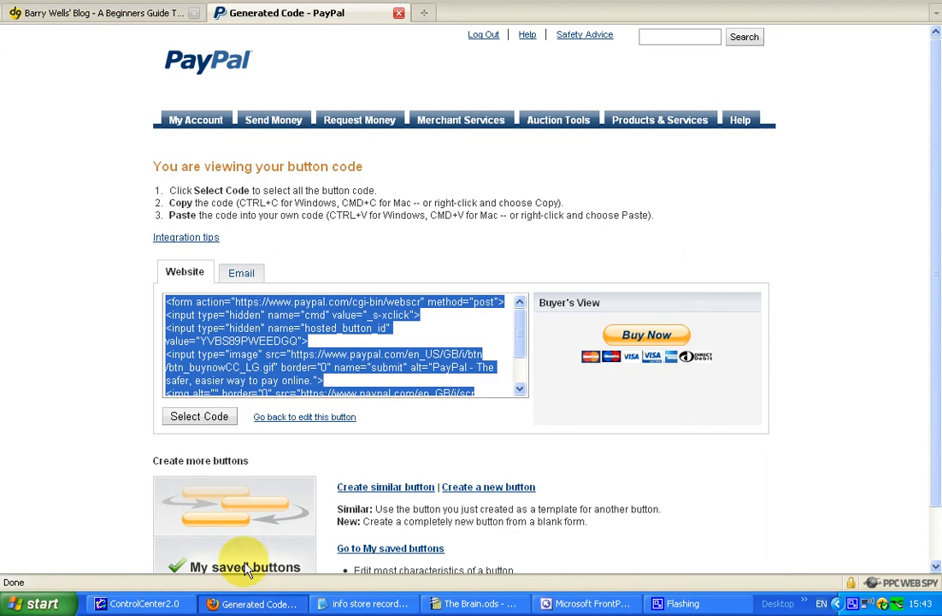
click(97, 17)
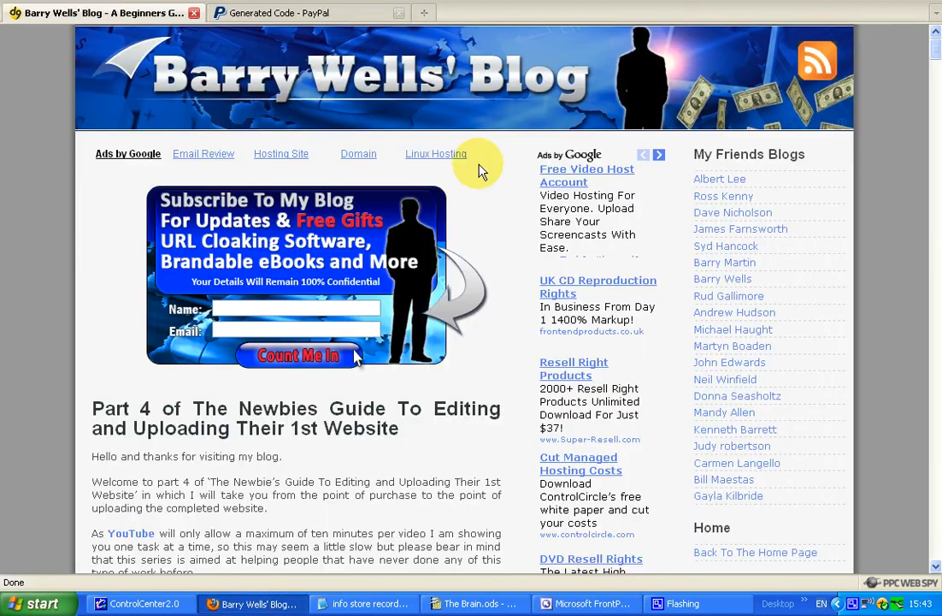
right_click(854, 604)
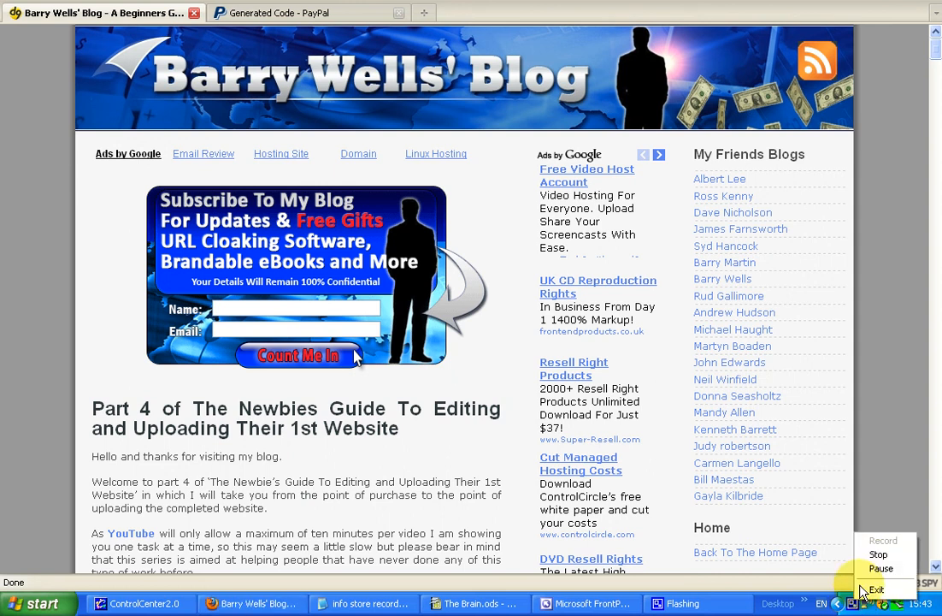